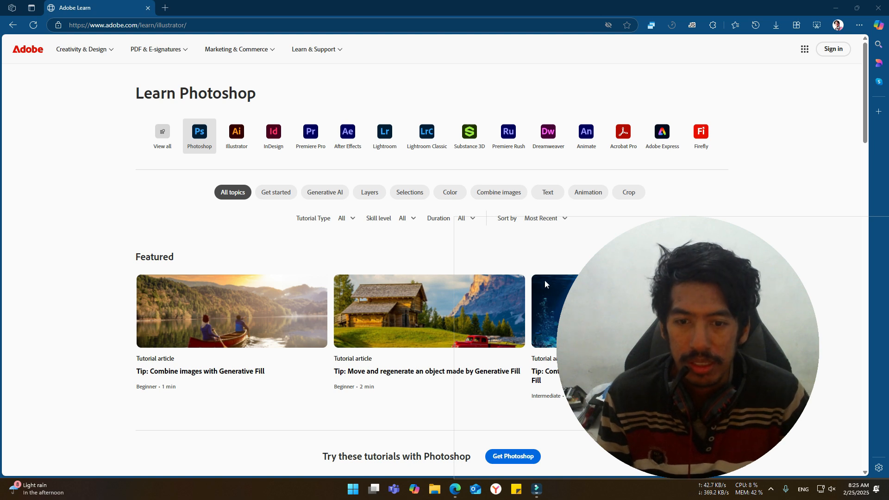
- Play the "Create a flat illustration" tutorial video for Illustrator and look over the pencil design image results for reference
click(241, 136)
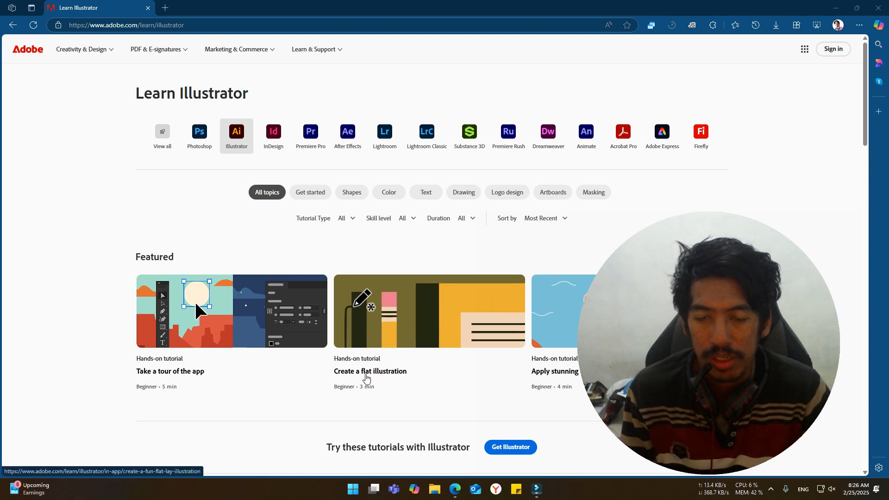
click(364, 377)
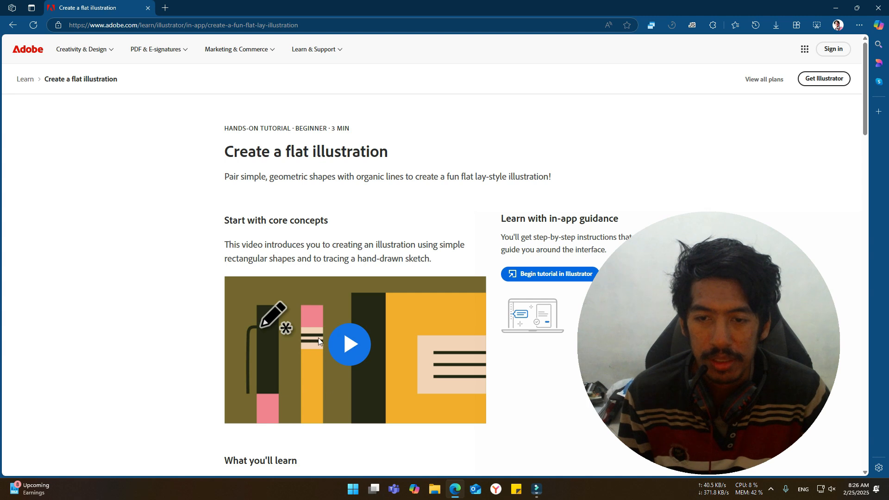
click(337, 359)
drag(473, 221, 563, 291)
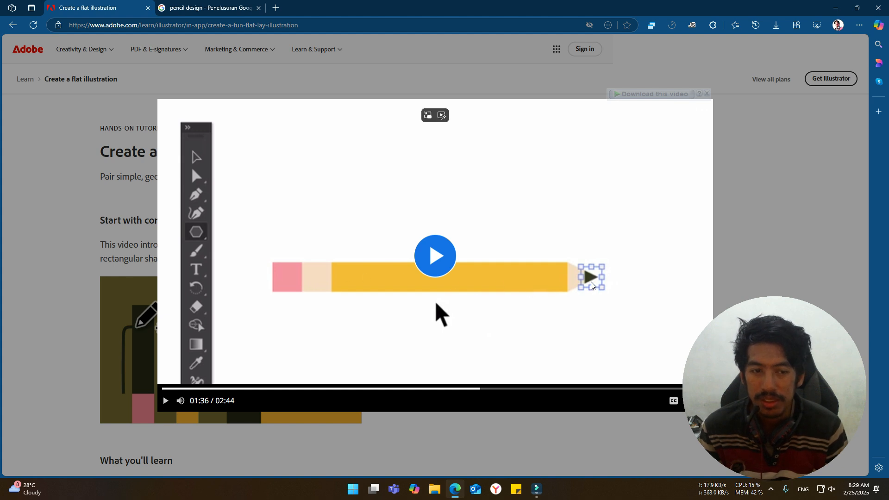
key(ctrl+Tab)
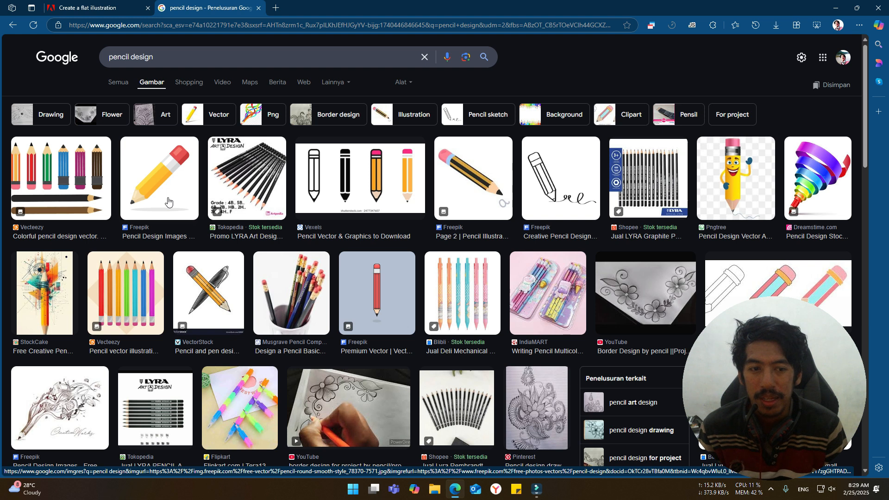
key(ctrl+shift+Tab)
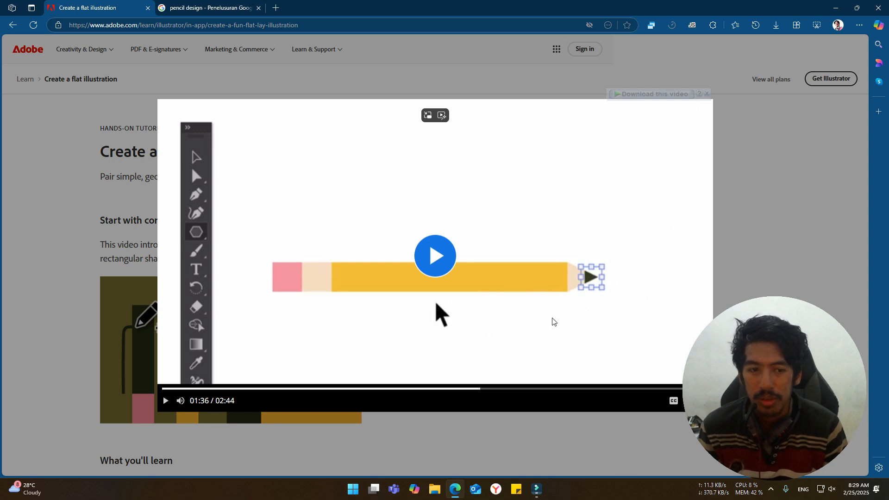
- Switch to Adobe Illustrator 2024 and create a new RGB document 600 px wide and 1500 px high
click(352, 492)
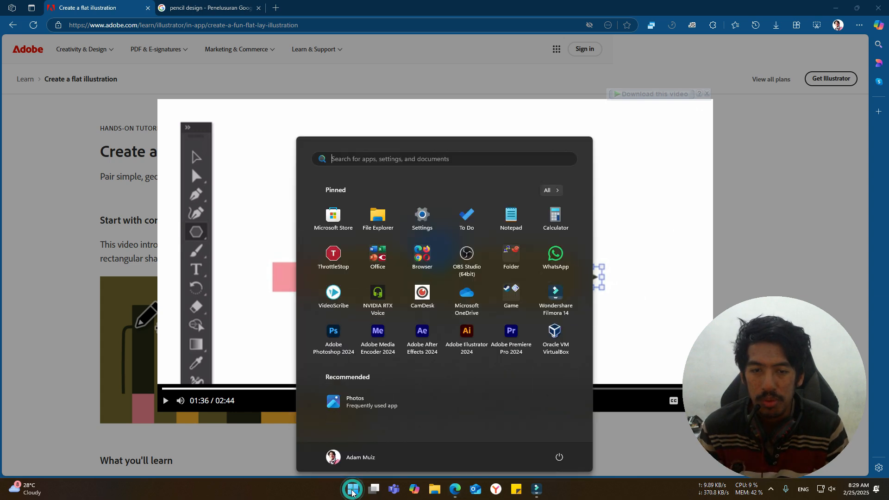
click(480, 336)
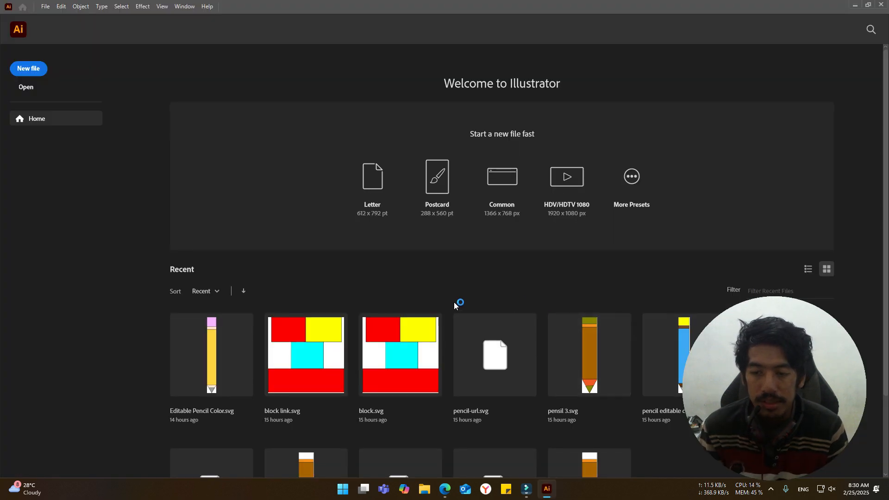
click(641, 178)
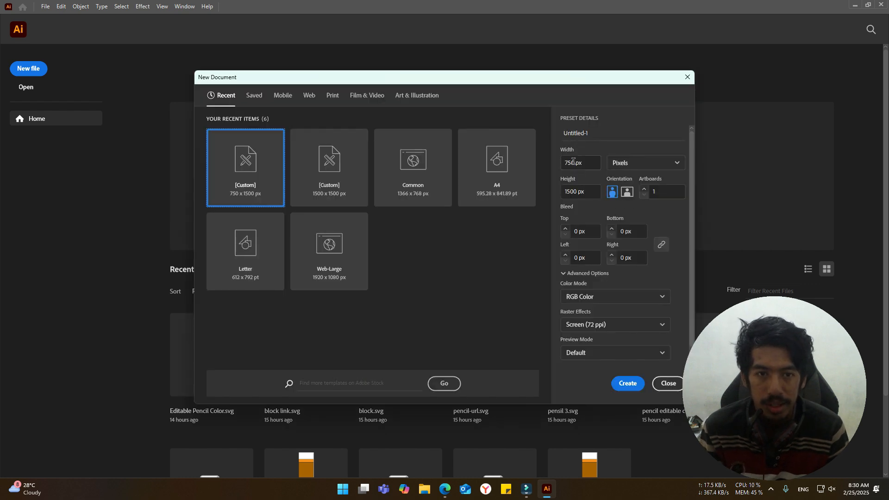
double_click(571, 163)
text(600)
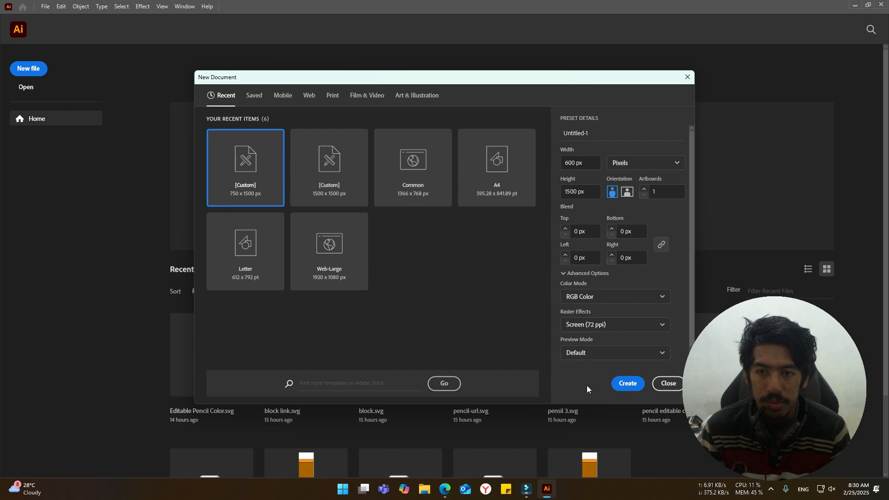
click(628, 393)
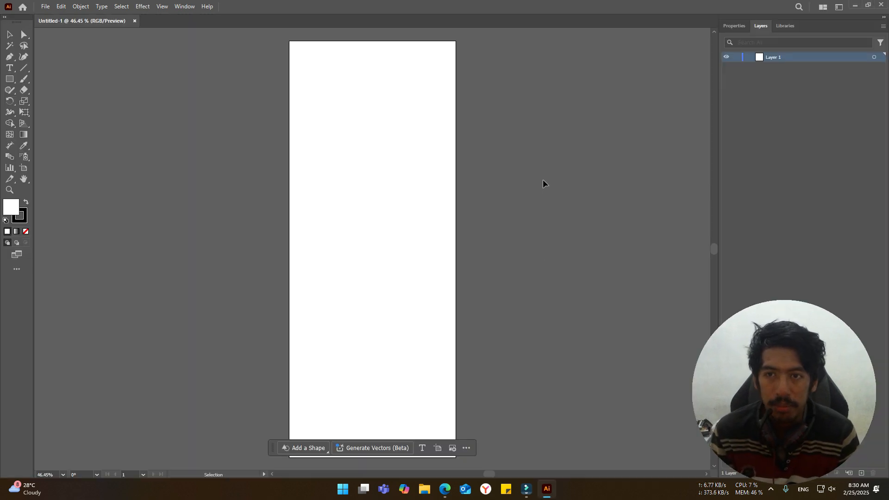
- Draw a nearly square rectangle about 155 px wide near the artboard's upper edge and center it horizontally as the eraser
click(10, 81)
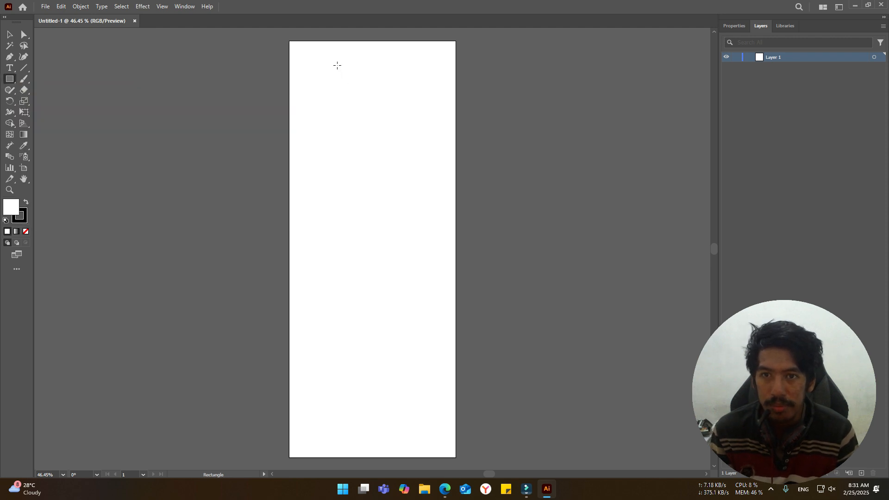
drag(336, 59, 378, 97)
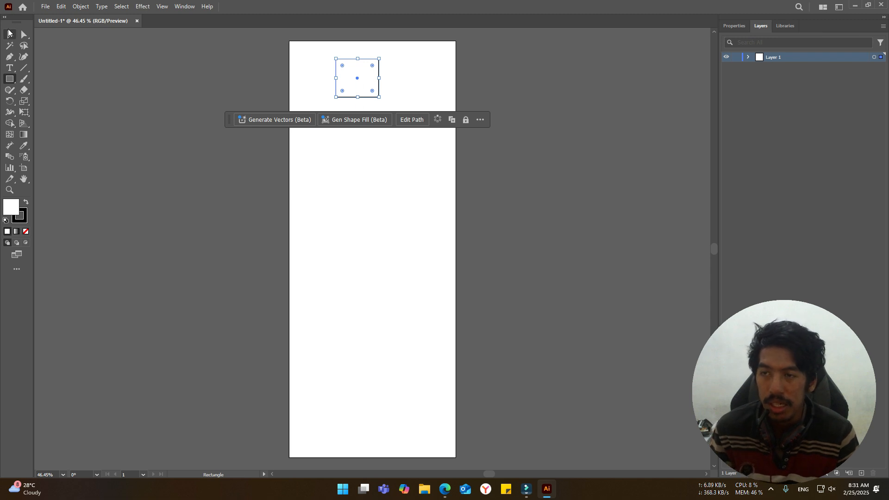
click(10, 36)
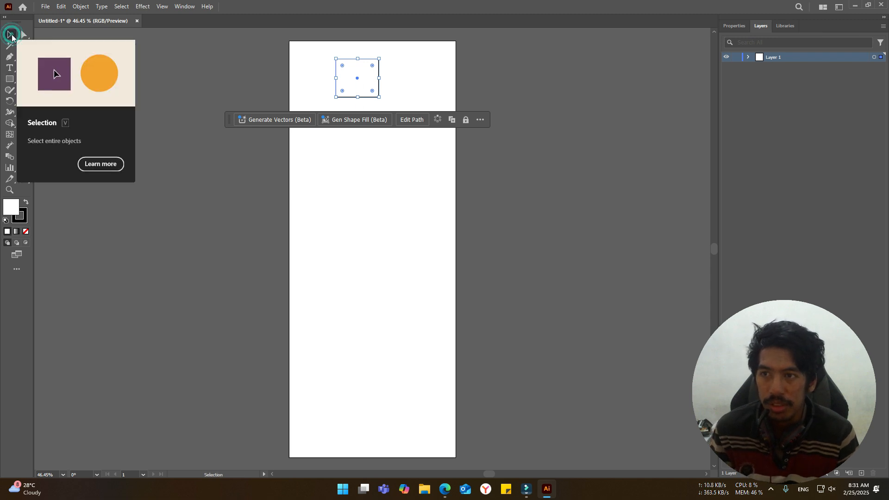
drag(367, 85, 381, 87)
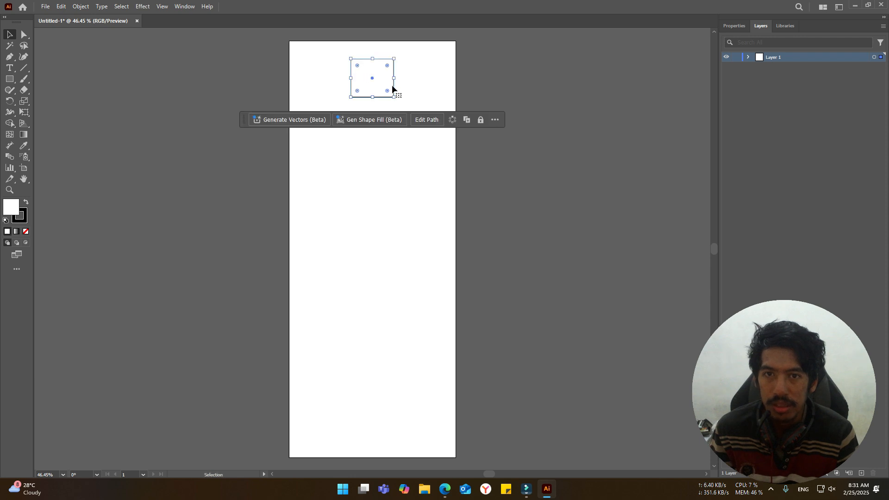
click(362, 139)
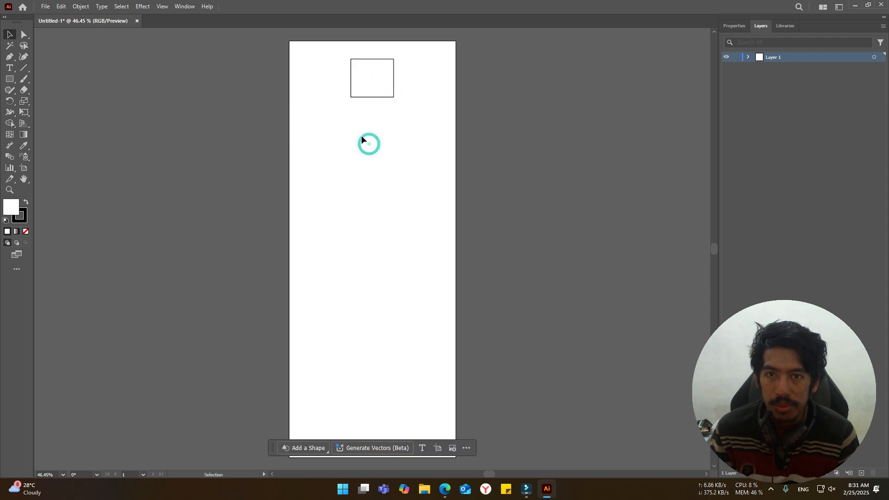
- Draw a thin rectangular band about 155 px wide directly beneath the eraser rectangle, matching its side edges
click(10, 80)
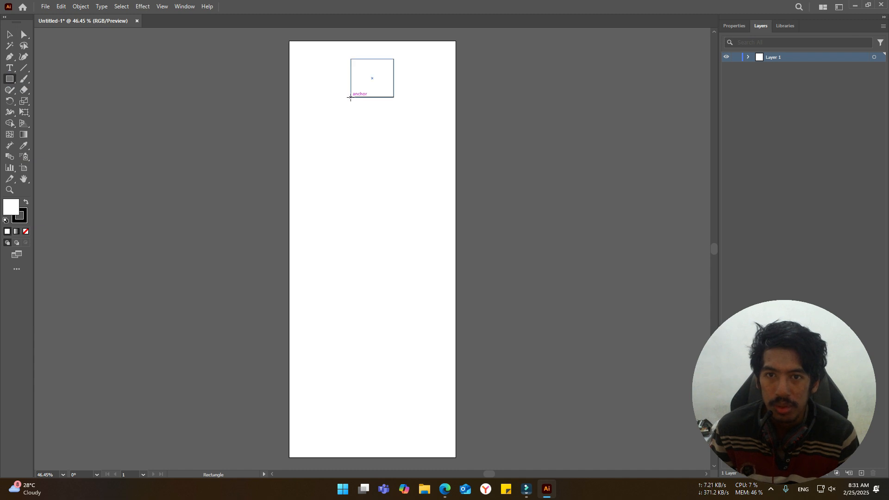
drag(351, 97, 394, 109)
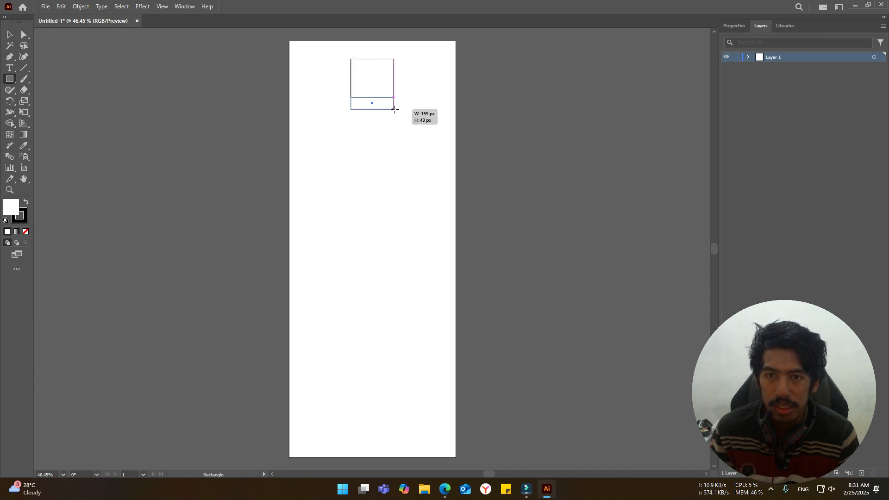
drag(394, 110, 394, 112)
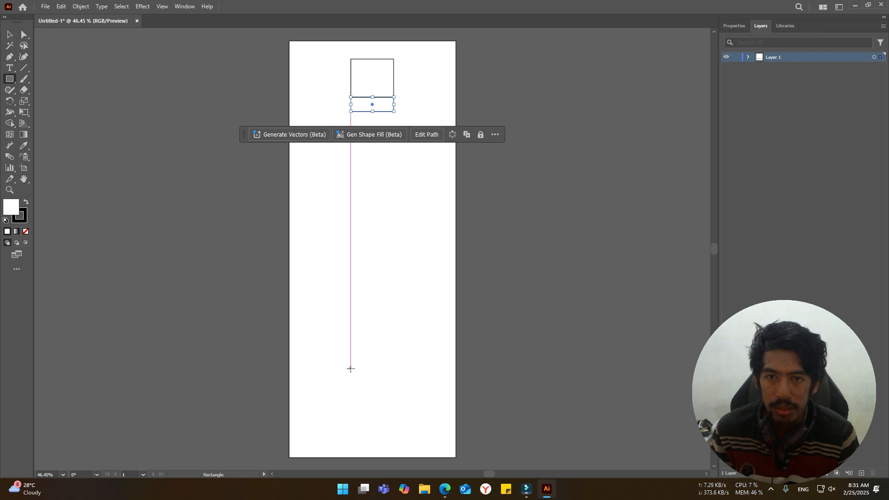
- Draw the pencil body as a rectangle about 155 by 938 px directly beneath the thin band
drag(351, 372, 395, 112)
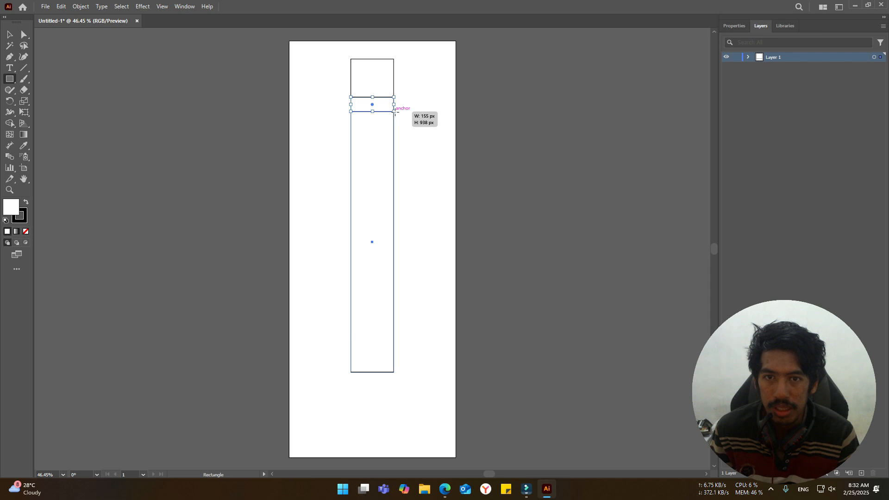
drag(395, 112, 395, 111)
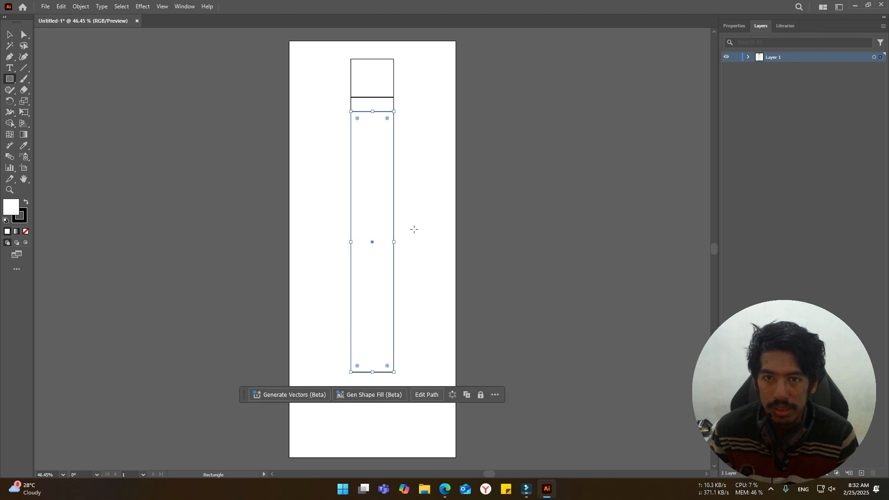
key(v)
click(413, 228)
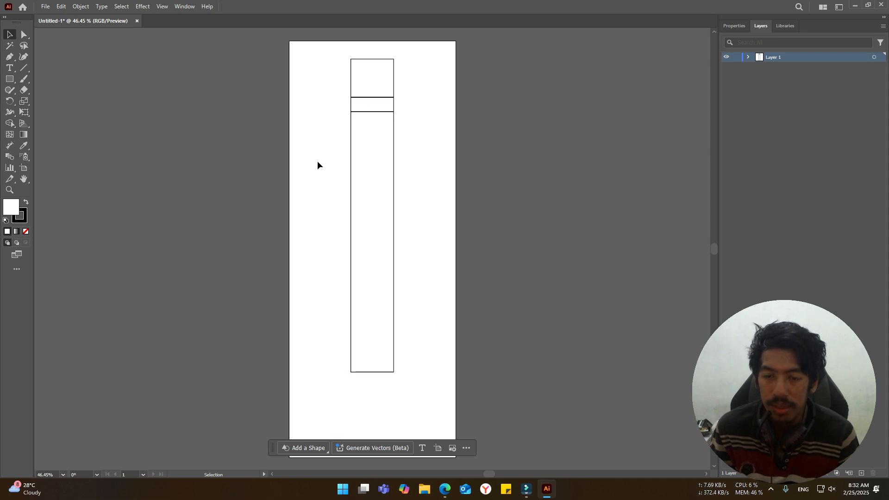
- Create a three-sided polygon with a 50 px radius just beneath the pencil body
click(11, 80)
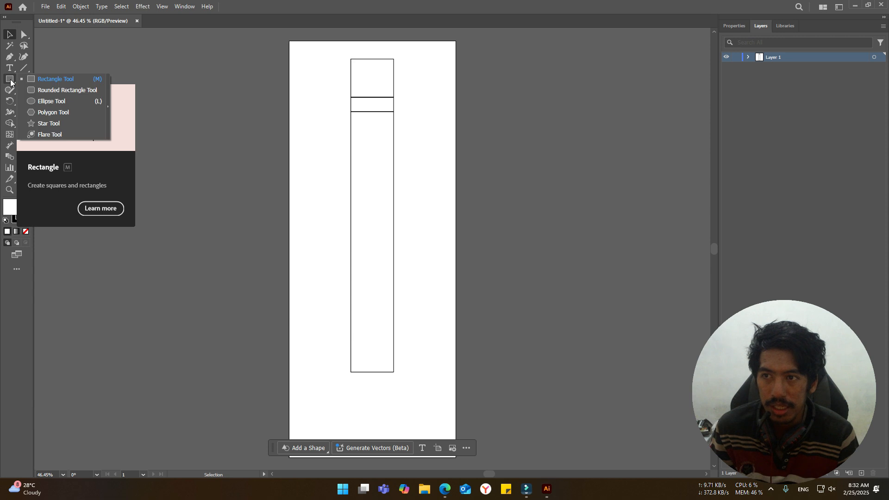
click(61, 114)
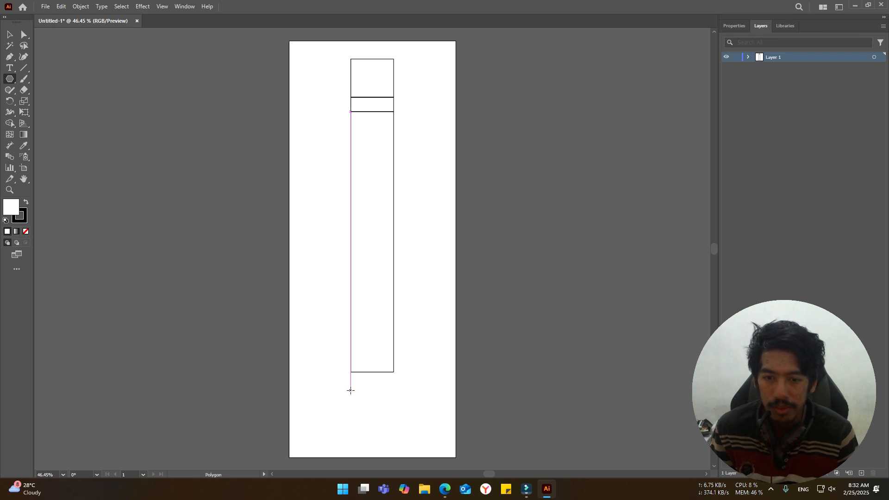
click(350, 390)
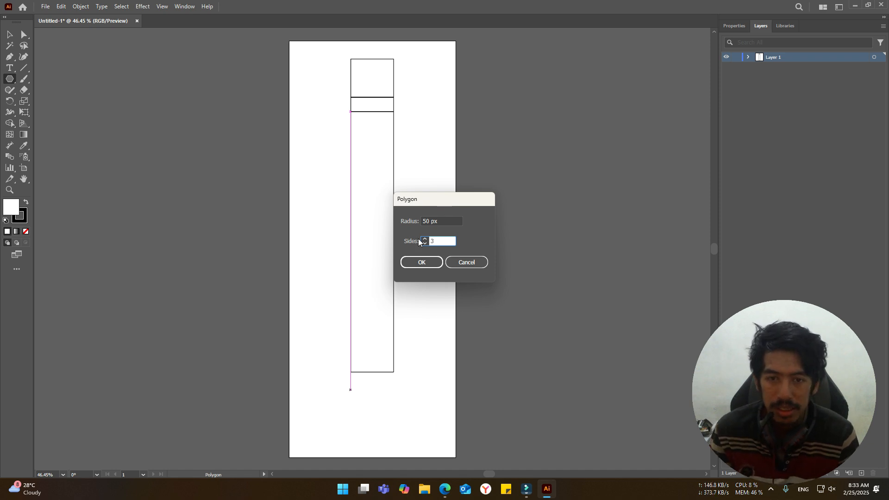
click(414, 264)
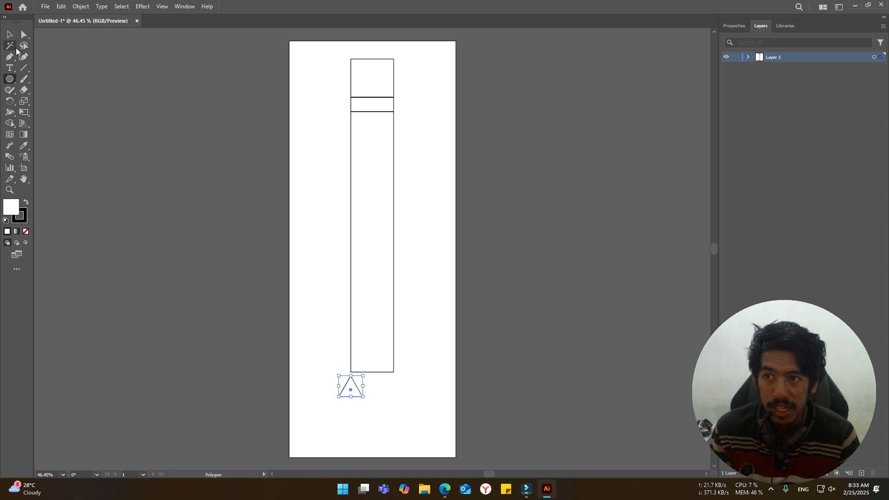
- Turn the triangle point-down against the lower end of the pencil body and enlarge it to the body's full width
click(10, 36)
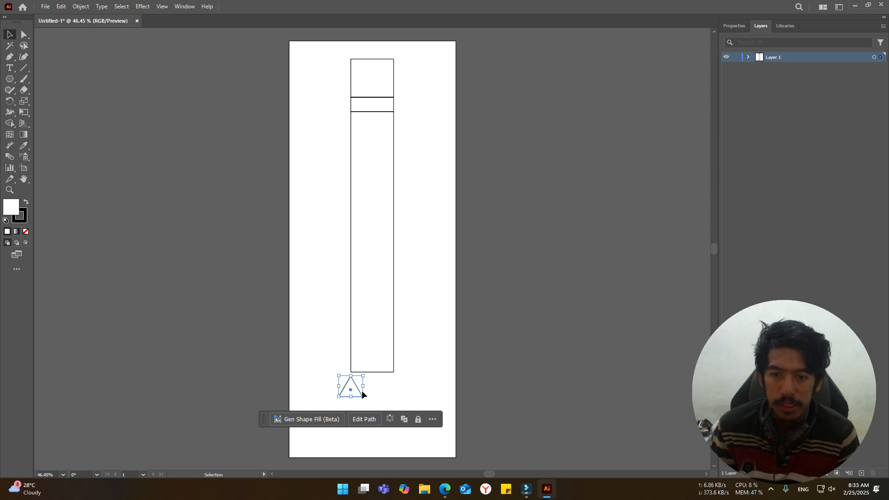
drag(355, 394, 368, 380)
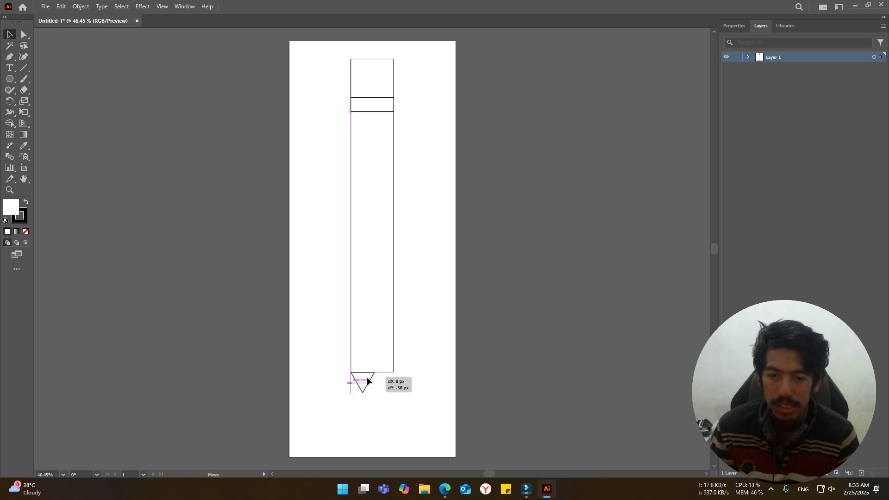
drag(369, 381, 395, 409)
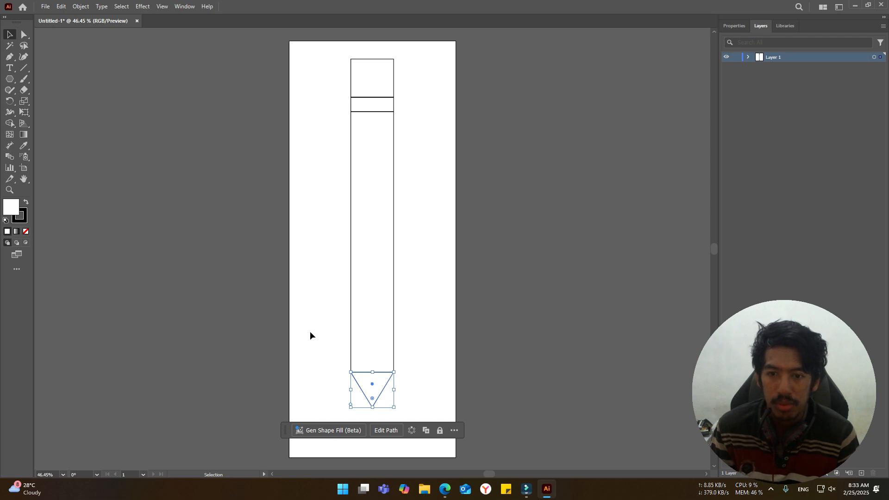
click(334, 340)
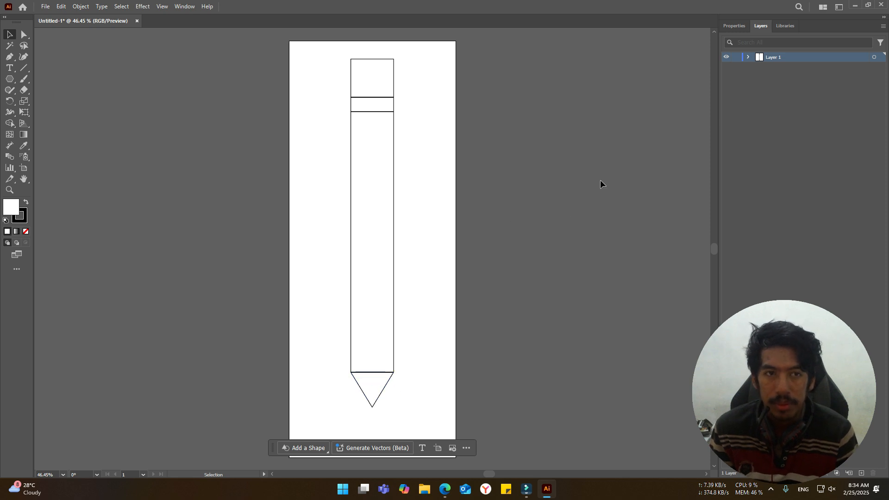
- Expand Layer 1 and draw a smaller point-down triangle, then position it inside the tip so both points coincide
click(748, 57)
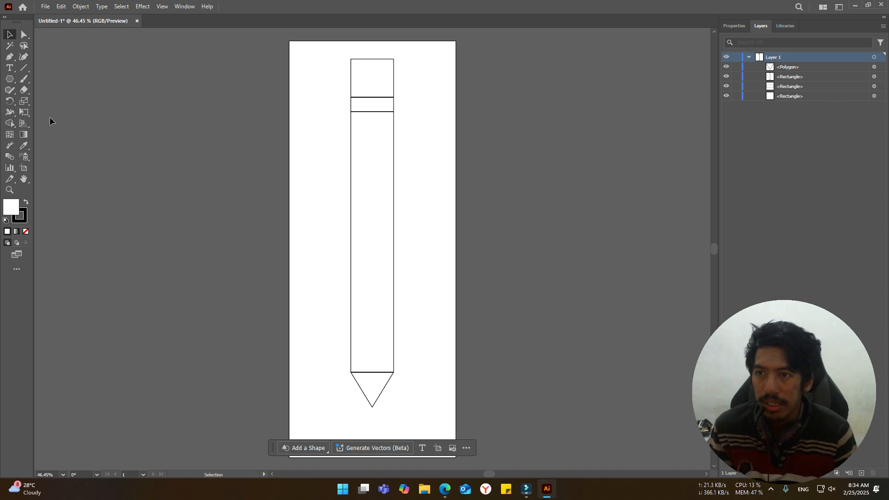
click(10, 79)
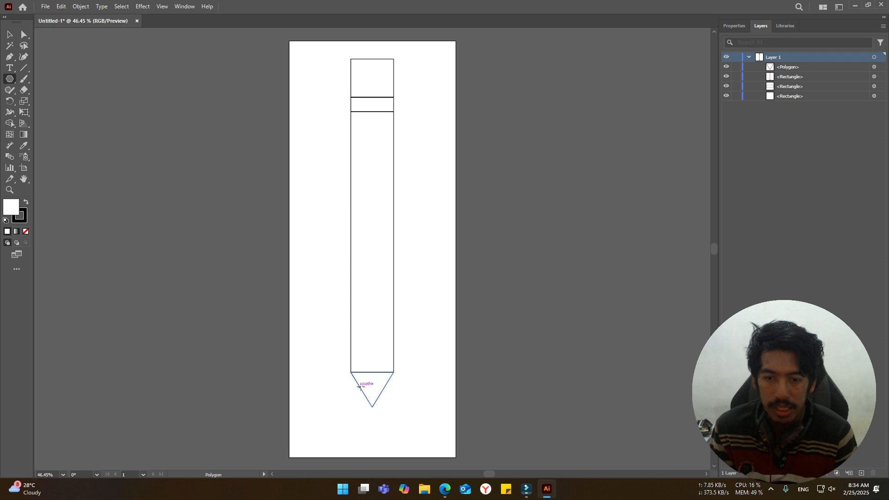
mouse_move(361, 387)
mouse_down()
mouse_move(374, 395)
mouse_move(359, 405)
mouse_up()
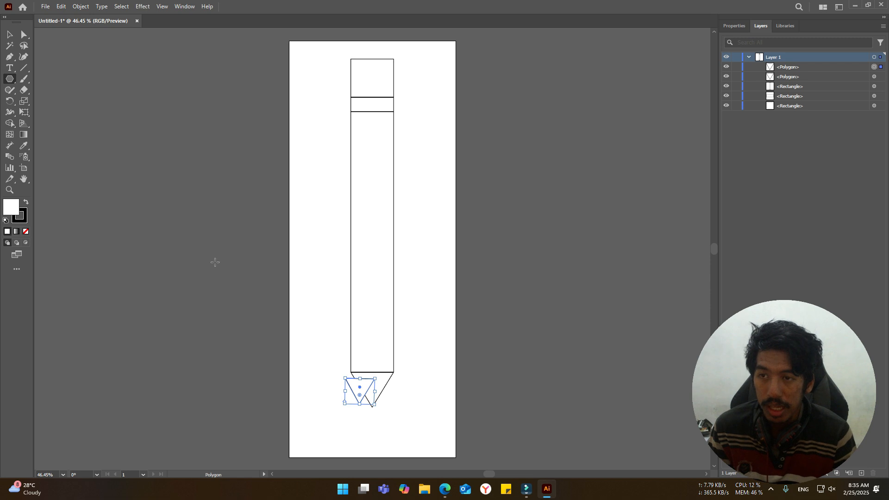
click(9, 36)
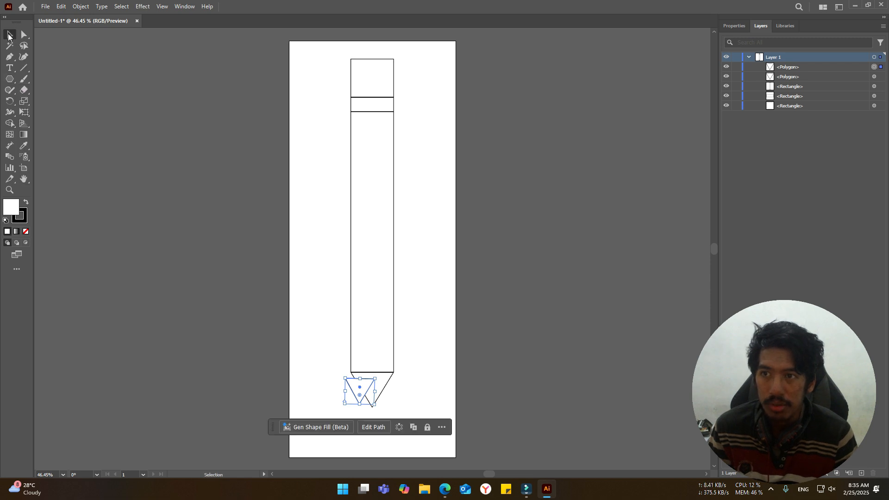
mouse_move(365, 389)
mouse_down()
mouse_move(337, 395)
mouse_move(324, 412)
mouse_move(331, 417)
mouse_move(354, 393)
mouse_move(378, 389)
mouse_up()
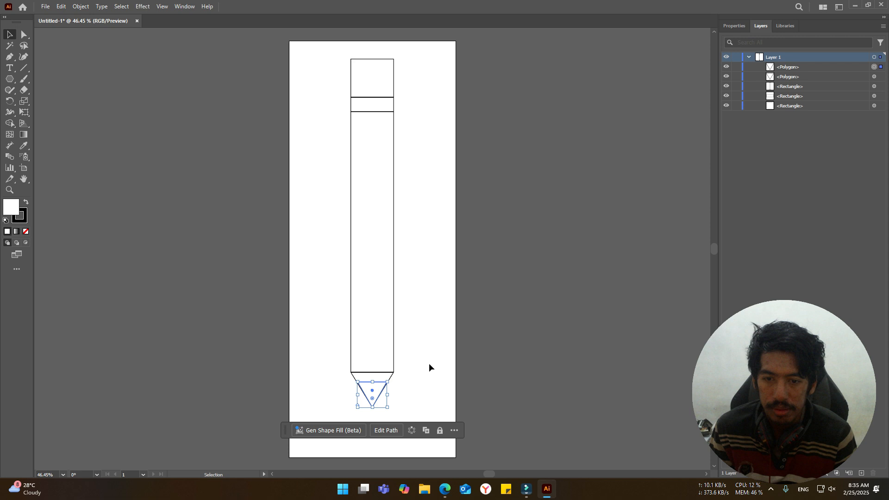
click(365, 389)
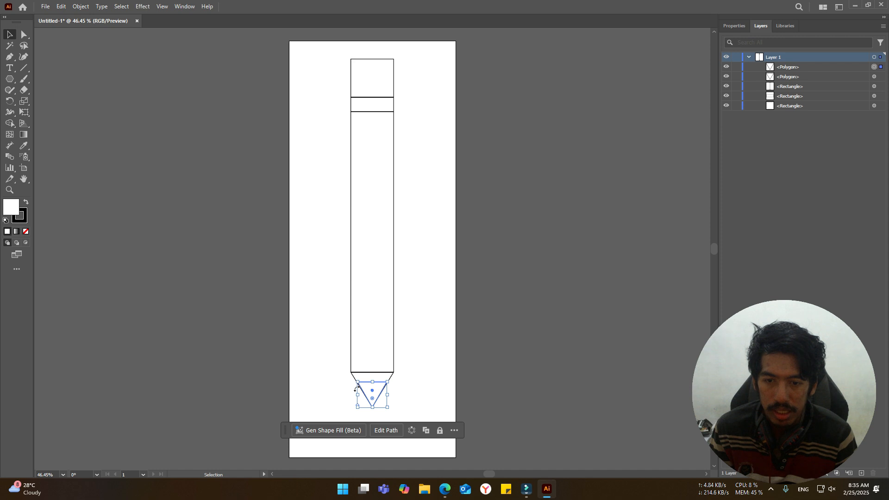
- Nudge the small inner triangle into line with the tip's slanted edges and point
click(421, 366)
click(370, 388)
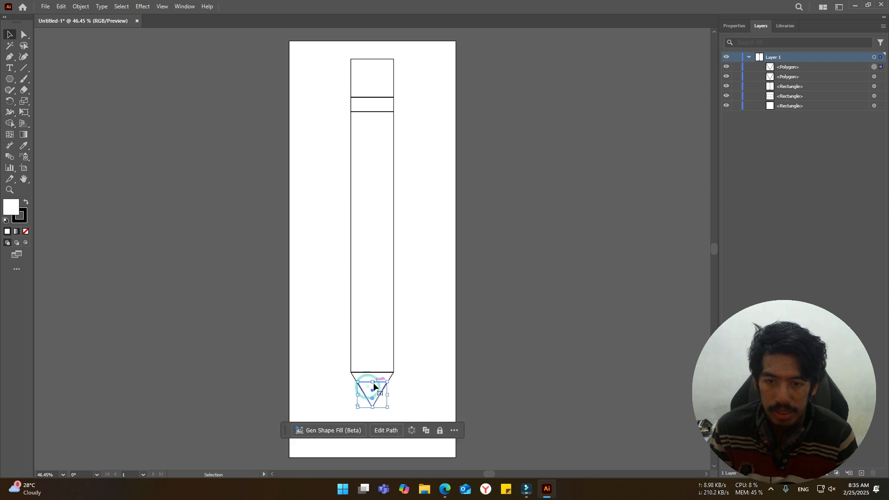
drag(373, 383, 371, 384)
click(424, 354)
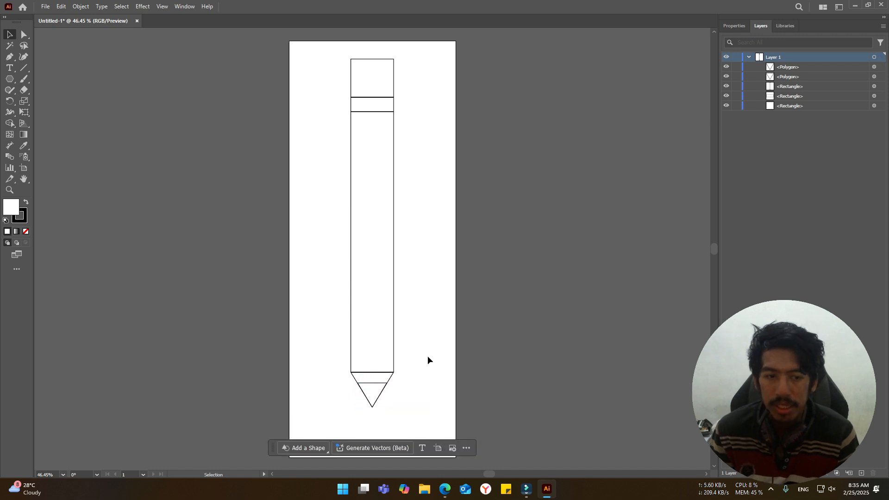
- Shrink the inner triangle to about 85 by 72 px, keeping its point on the tip's point
click(368, 390)
drag(358, 383, 385, 388)
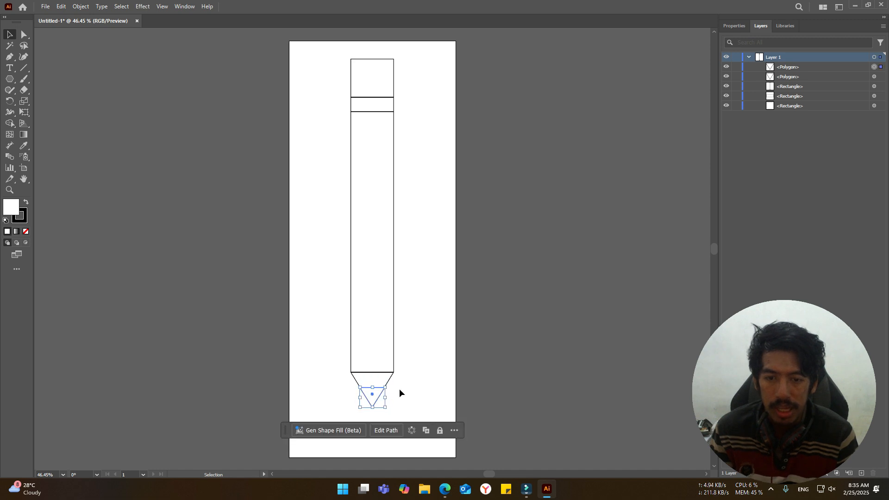
click(400, 393)
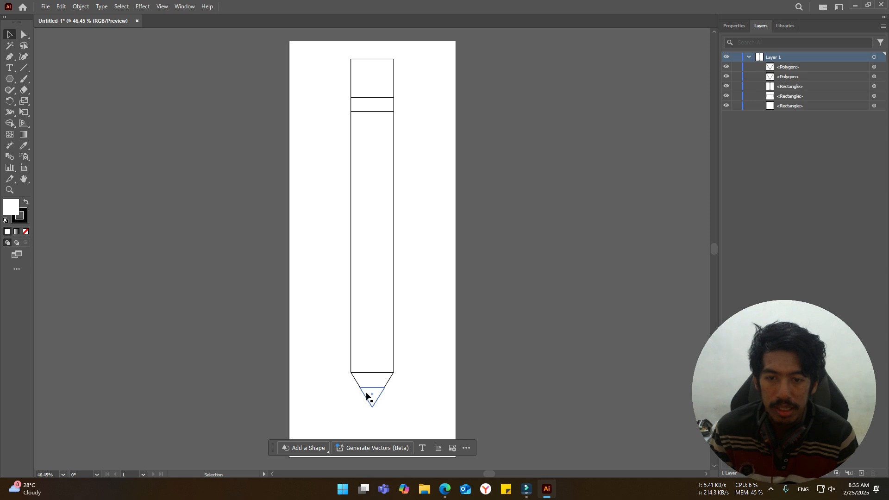
click(366, 392)
drag(360, 398, 385, 398)
click(418, 382)
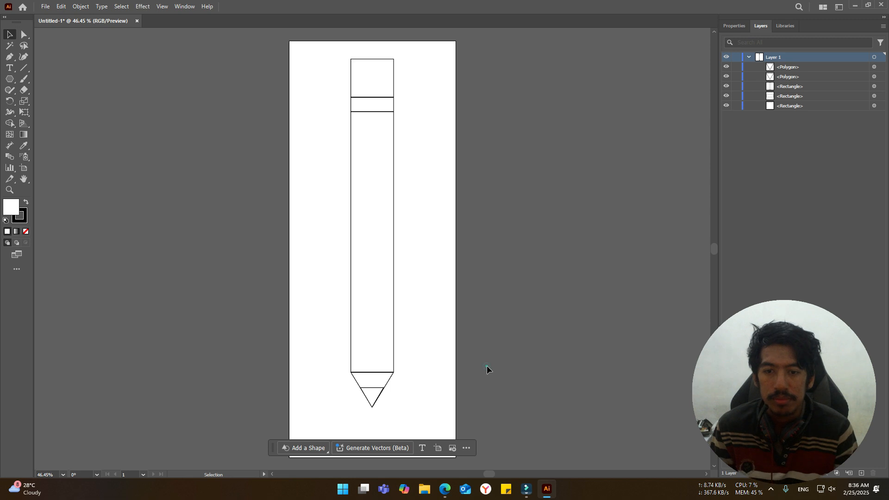
click(443, 360)
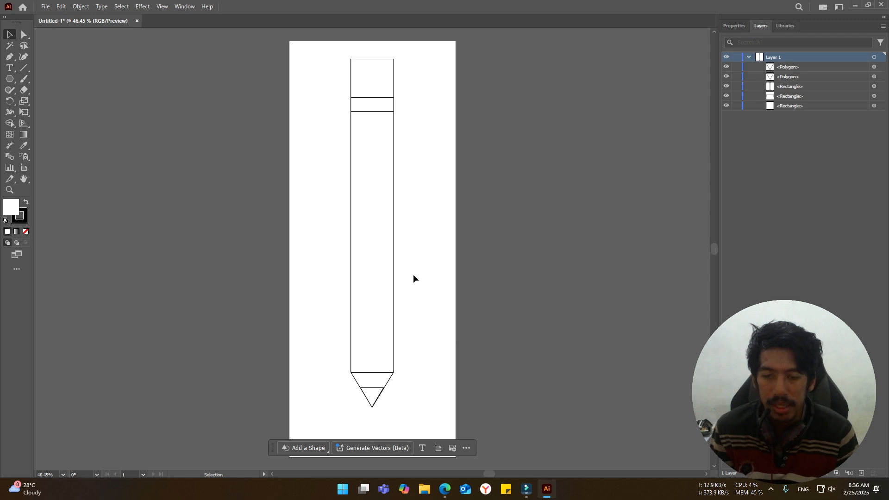
- Isolate the small inner triangle and fill it with a dark gray swatch
click(376, 395)
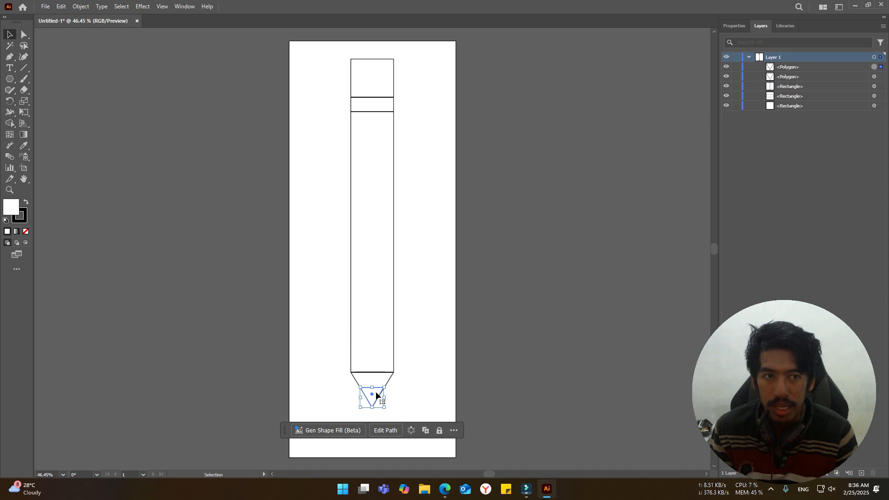
double_click(376, 395)
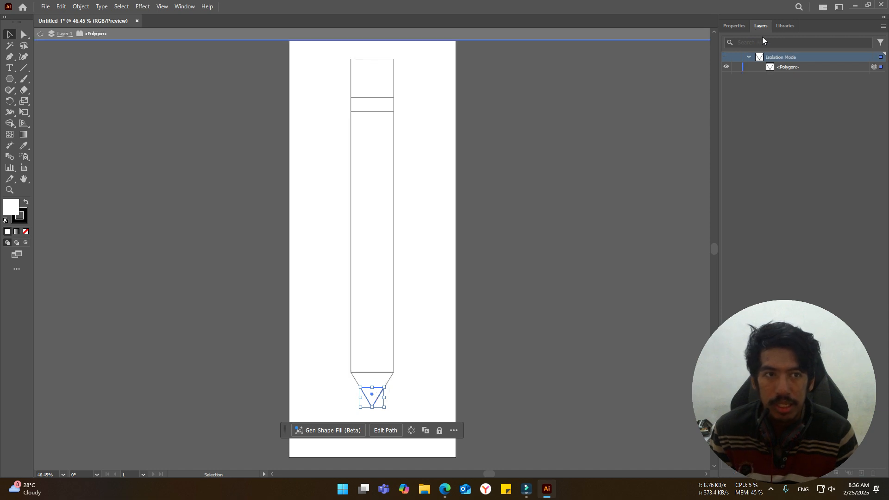
click(741, 27)
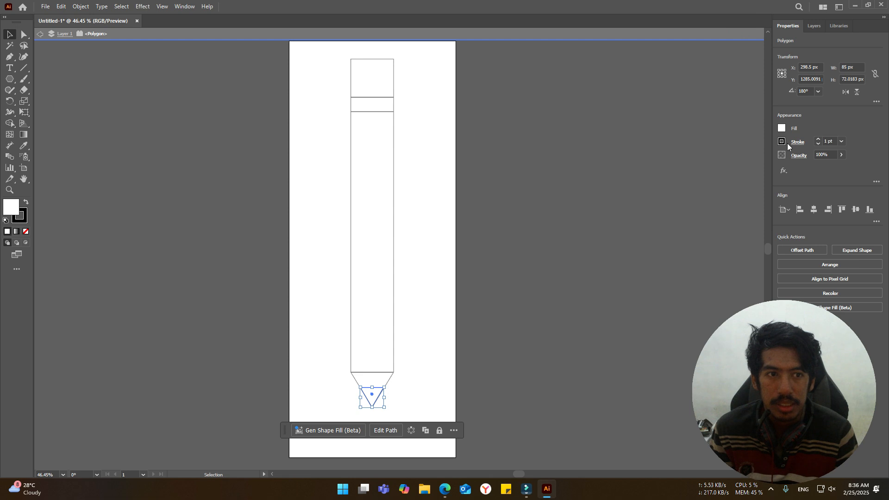
click(782, 130)
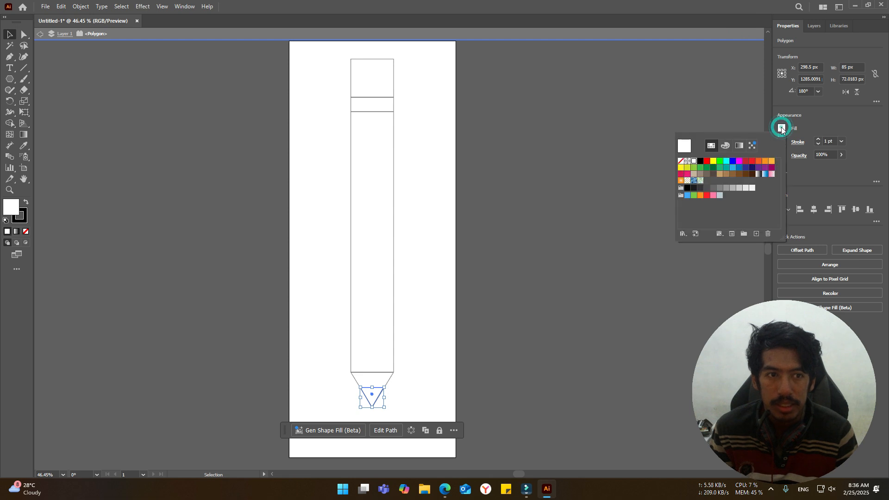
click(714, 188)
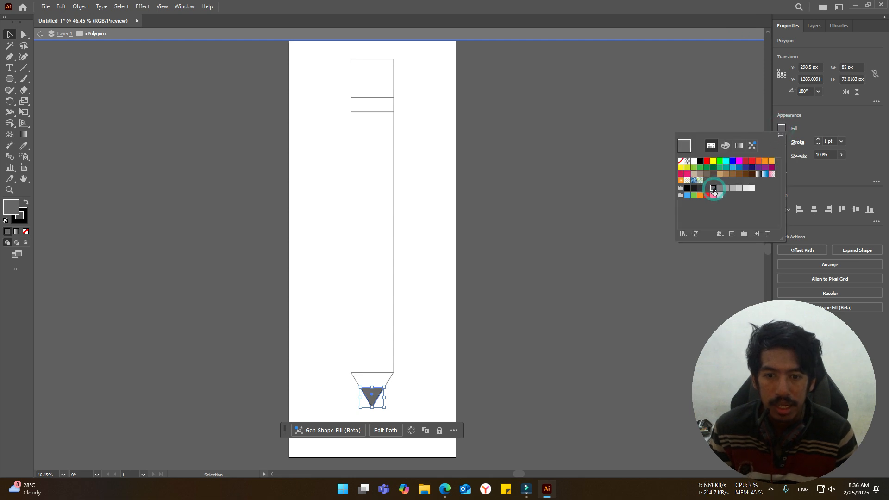
click(438, 327)
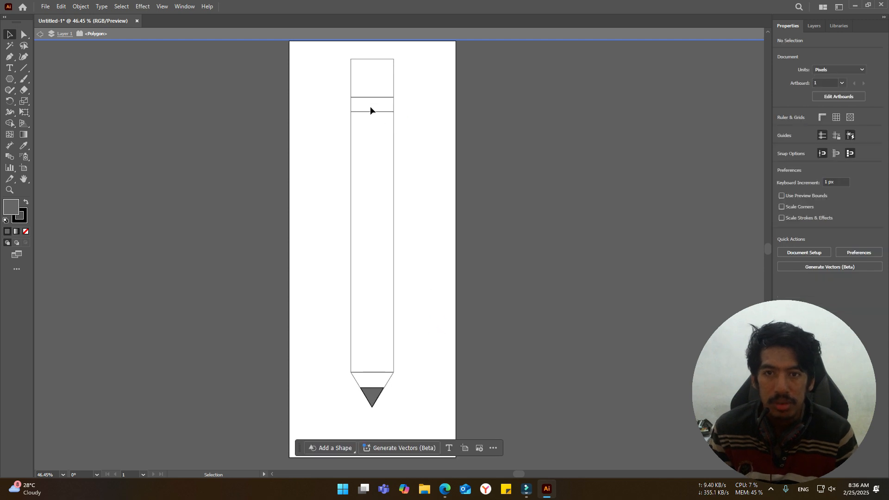
- Leave isolation mode and fill the larger tip triangle with pale cream (FFF2DF)
double_click(380, 375)
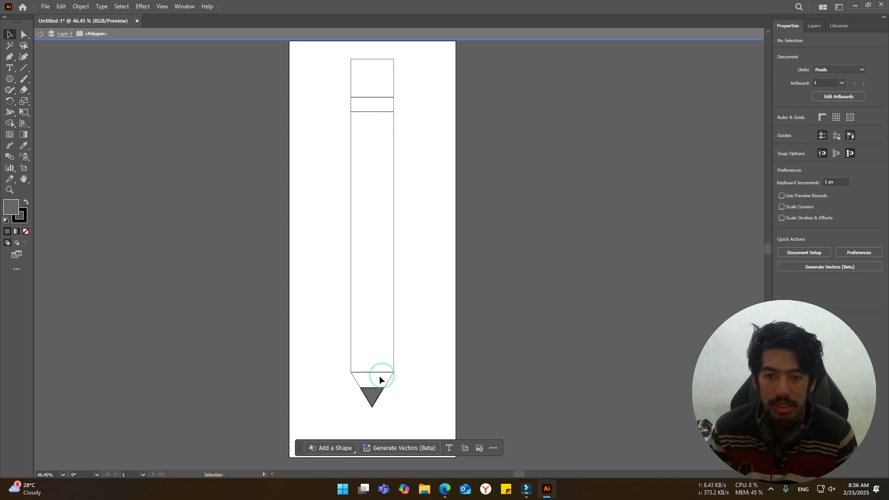
click(374, 392)
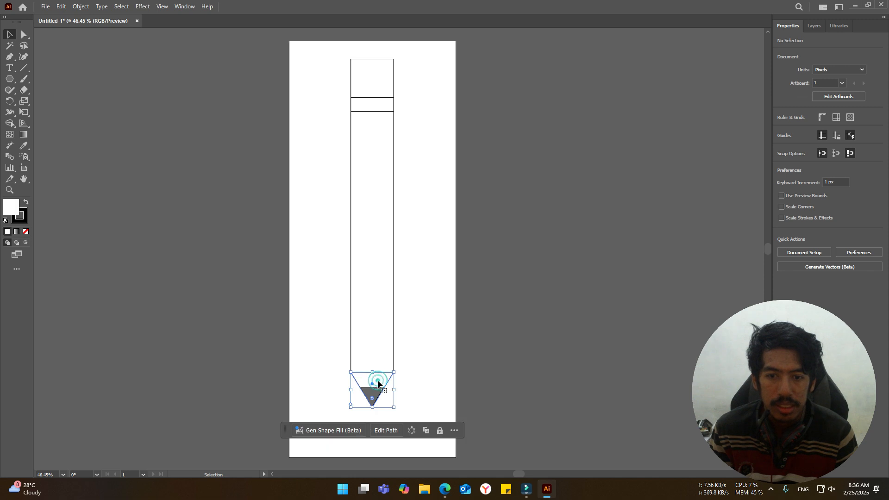
click(782, 128)
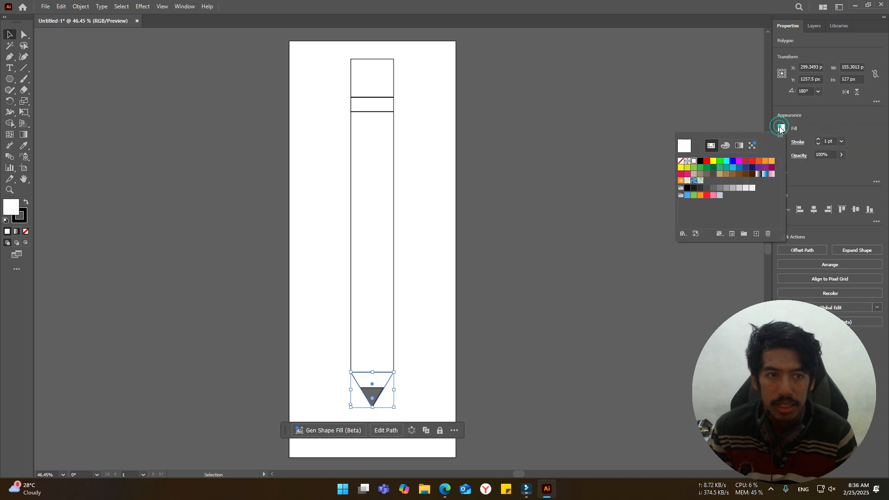
click(725, 146)
click(686, 222)
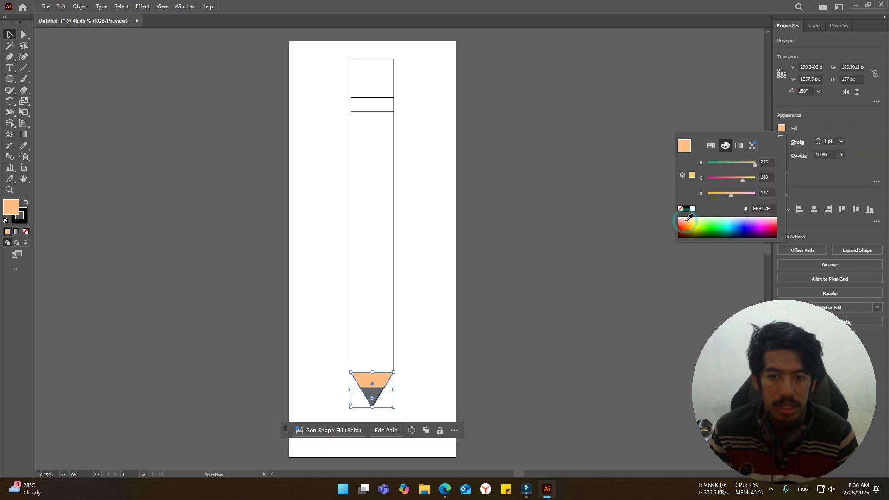
click(687, 220)
click(689, 217)
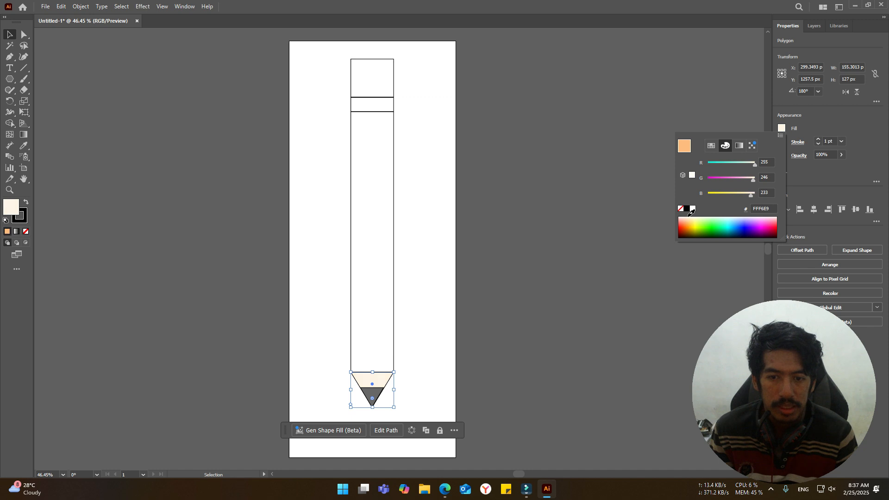
drag(689, 216, 689, 217)
click(433, 309)
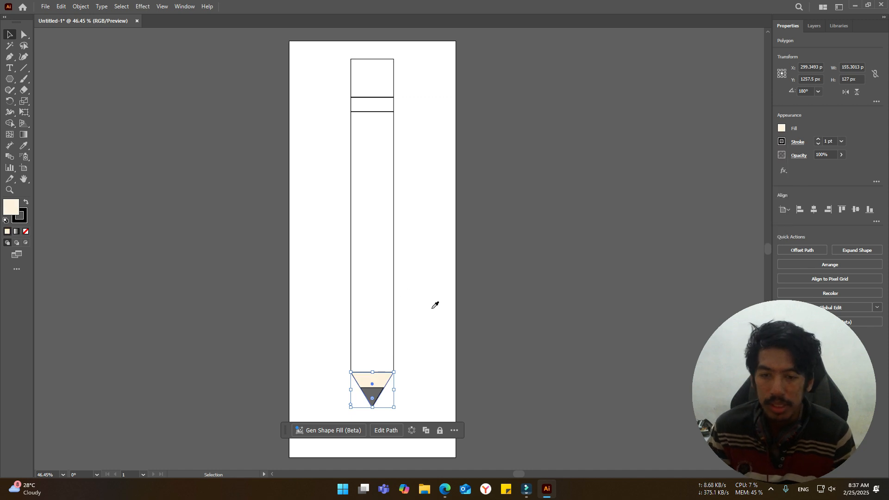
- Copy the tip's cream color code and apply FFF2DF as the fill of the thin band below the eraser
click(782, 128)
double_click(772, 209)
click(376, 110)
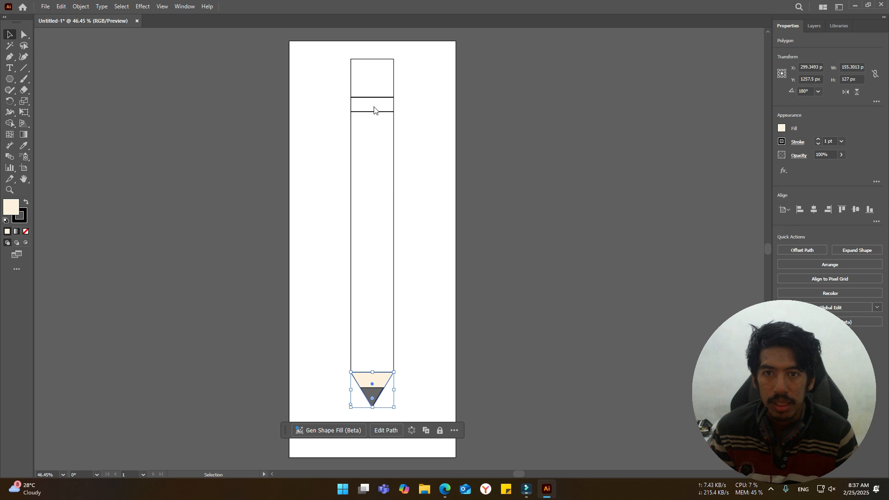
click(374, 110)
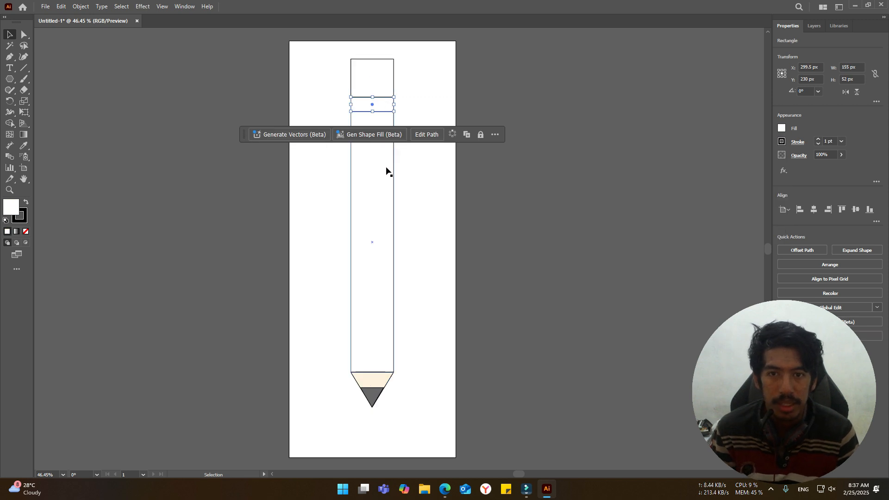
click(783, 128)
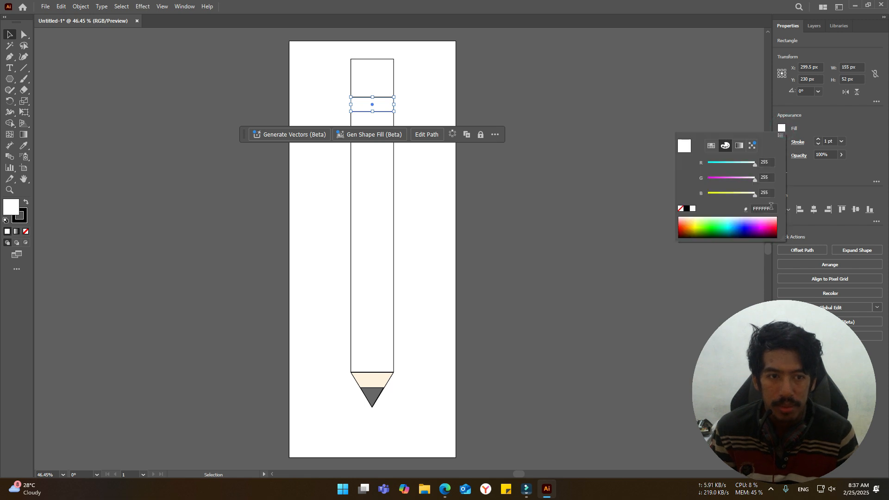
drag(771, 206, 746, 214)
text(FFF2DF)
click(727, 207)
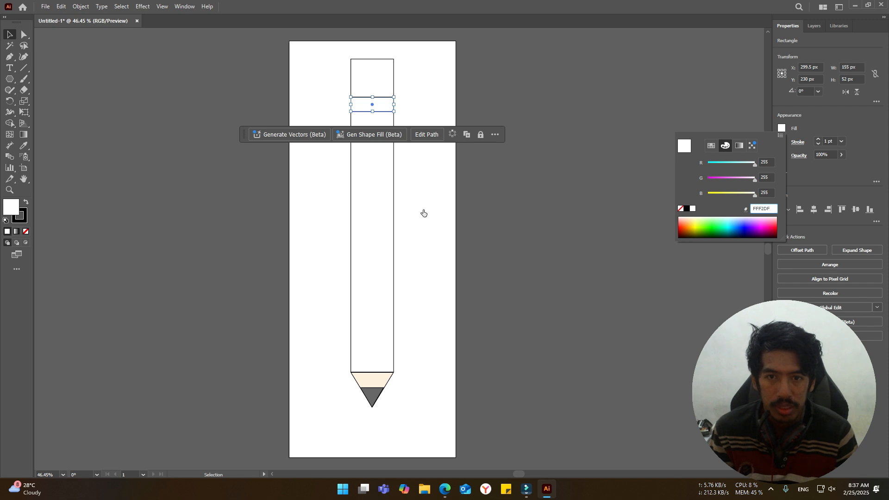
key(Return)
- Fill the pencil body rectangle with light yellow (FAFF94)
click(379, 174)
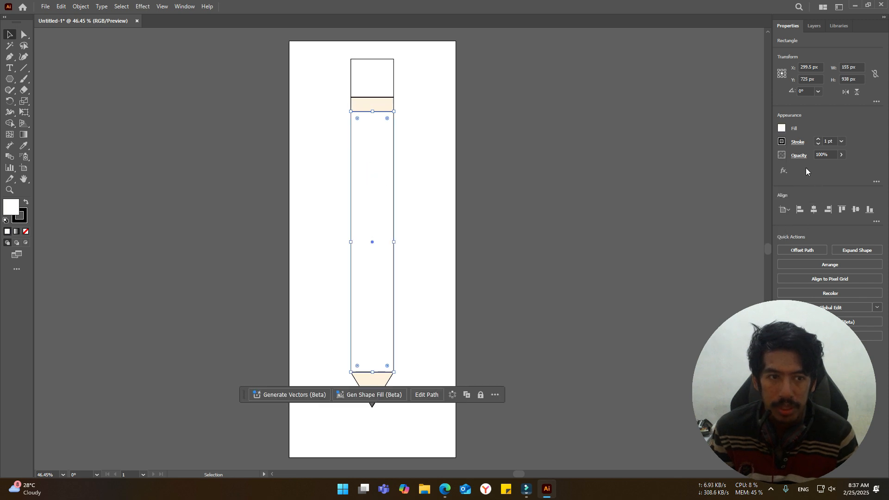
click(783, 128)
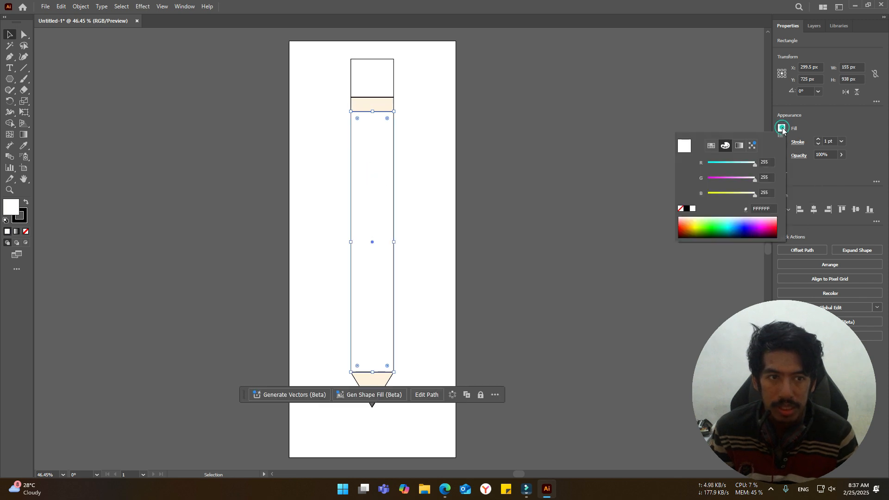
click(697, 224)
click(701, 216)
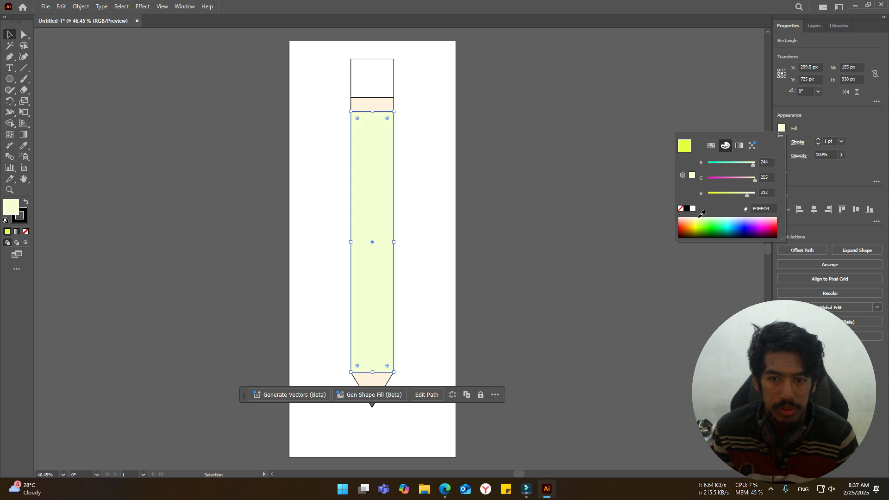
click(697, 217)
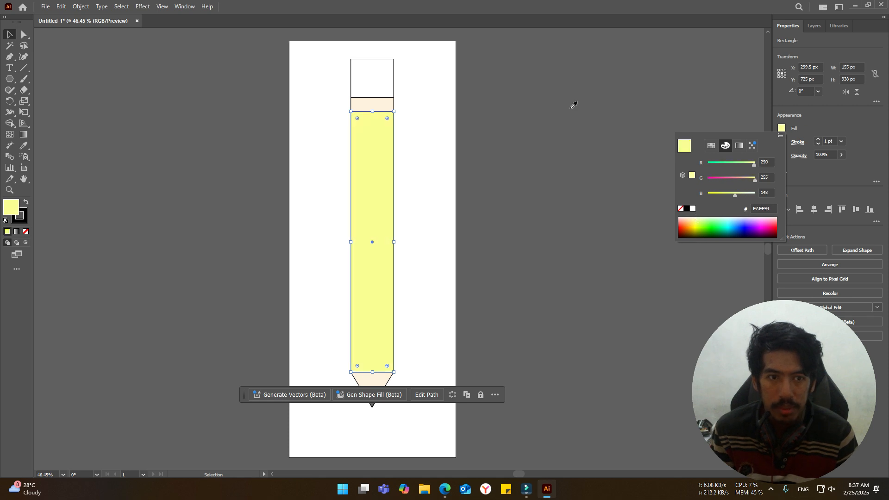
click(818, 44)
- Fill the eraser rectangle with light pink (F3BFFF) and deselect it
click(373, 78)
click(782, 130)
click(759, 217)
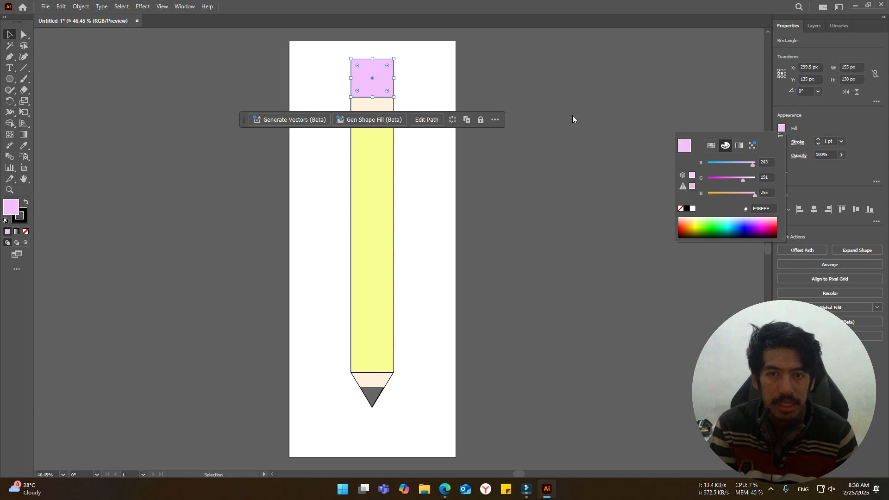
click(8, 36)
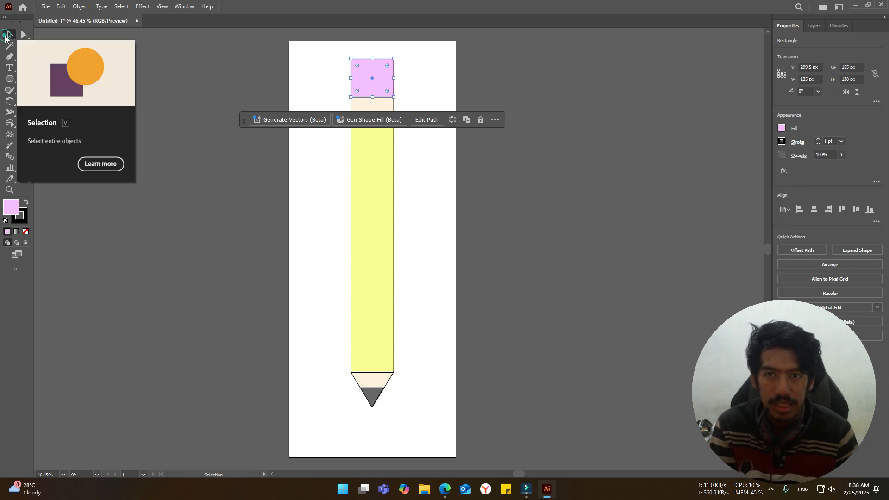
click(442, 161)
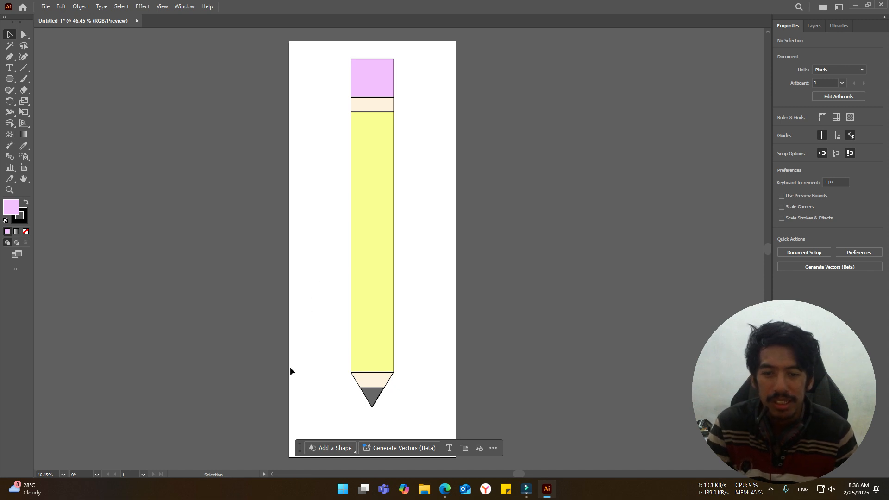
- Check the reference pencil in the browser's Adobe tutorial, and recolor the pencil body in Illustrator to orange-yellow (FFCF5F)
click(445, 489)
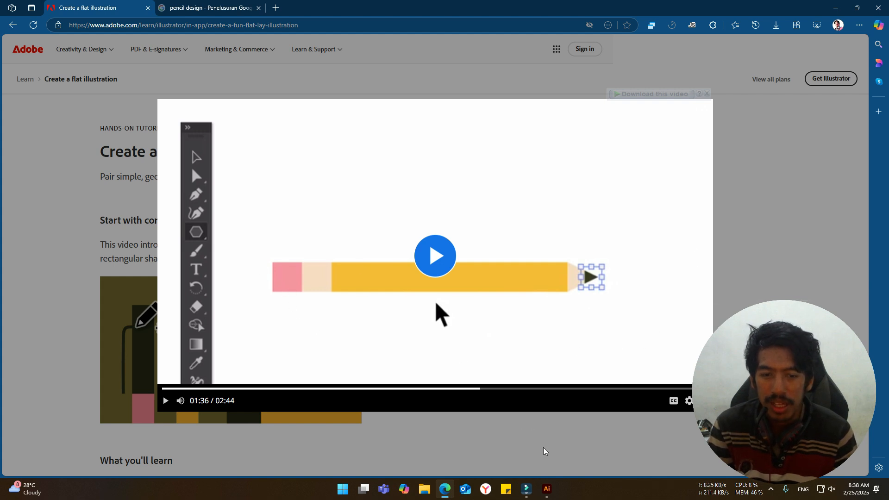
click(549, 489)
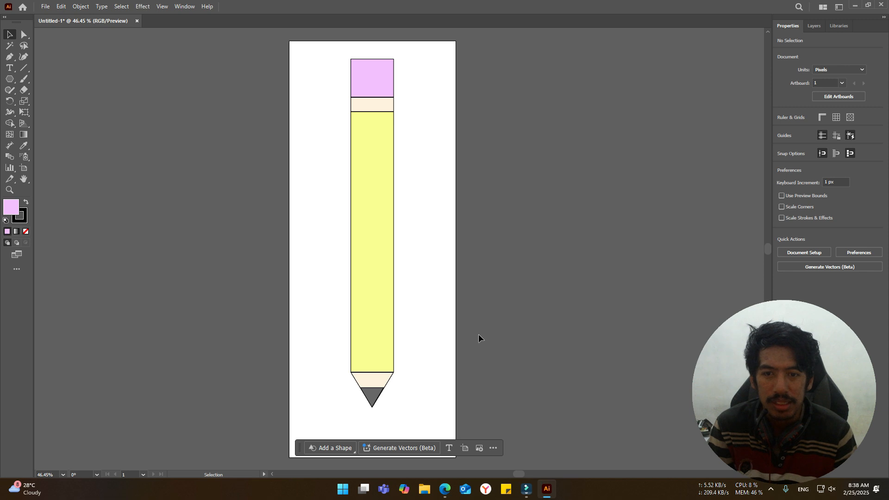
click(378, 265)
click(782, 128)
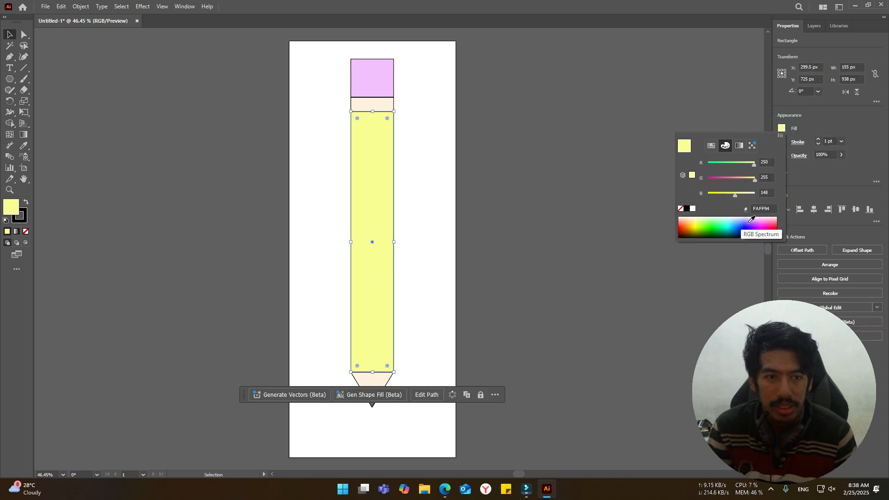
click(684, 222)
click(444, 491)
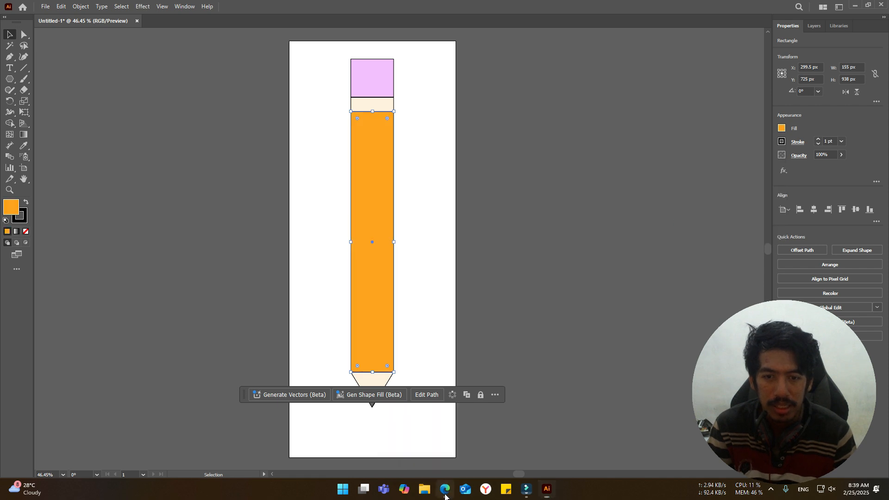
click(445, 491)
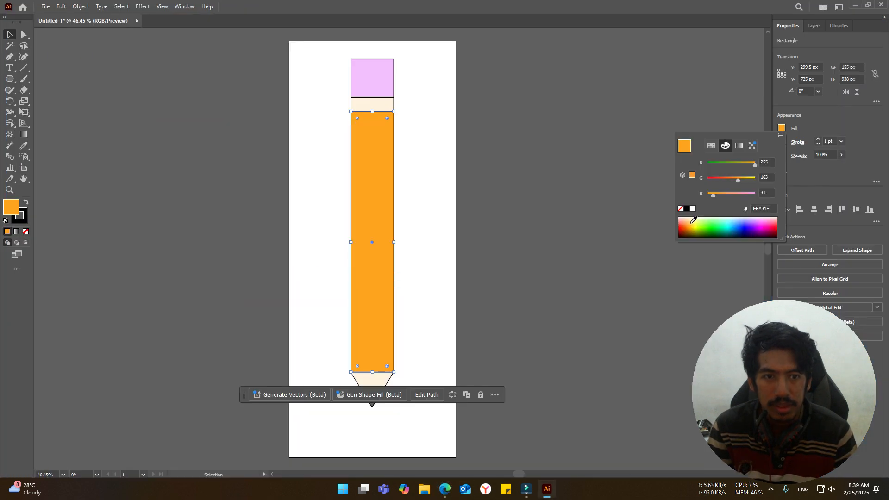
click(691, 222)
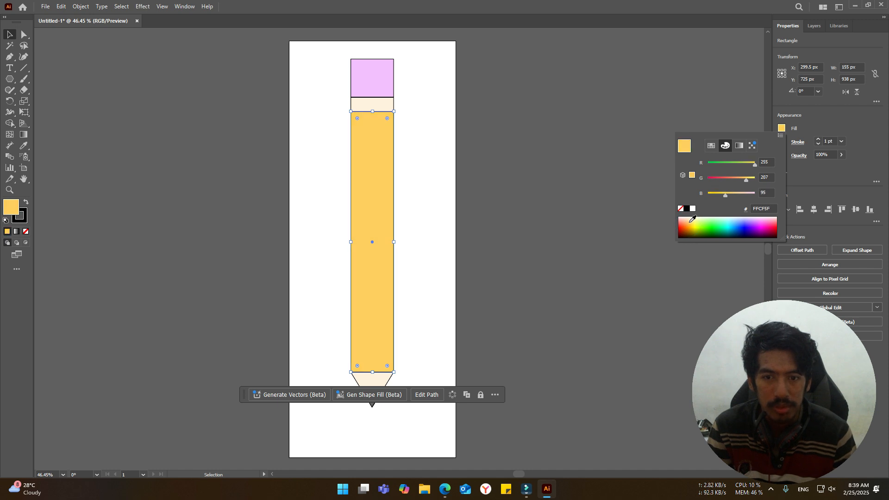
- Recolor the eraser rectangle to a stronger pink-purple (EC8AFF)
click(367, 75)
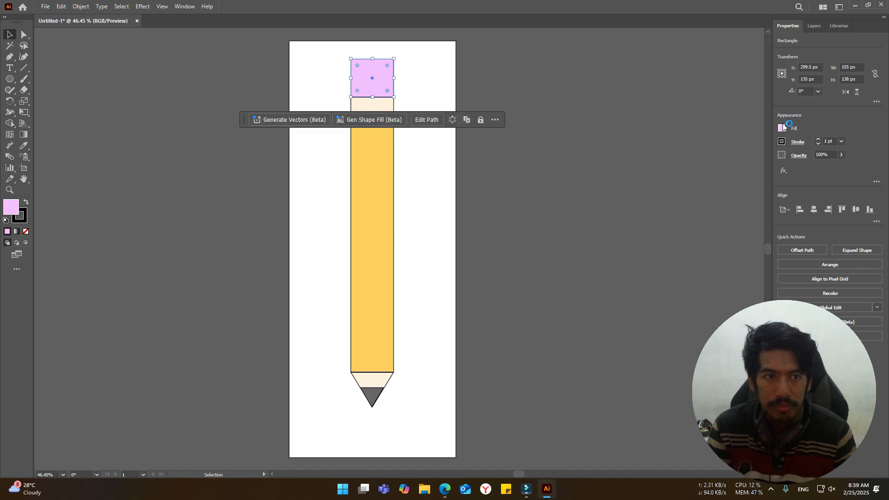
click(781, 128)
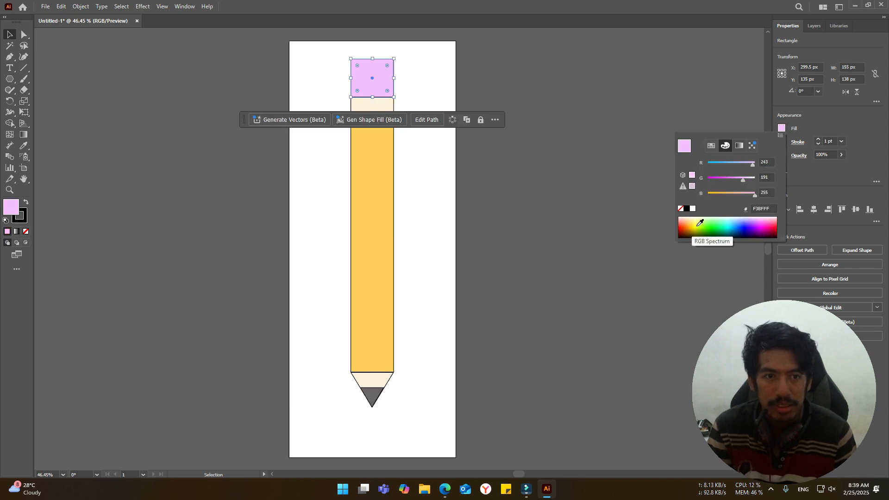
click(758, 225)
drag(762, 222, 751, 220)
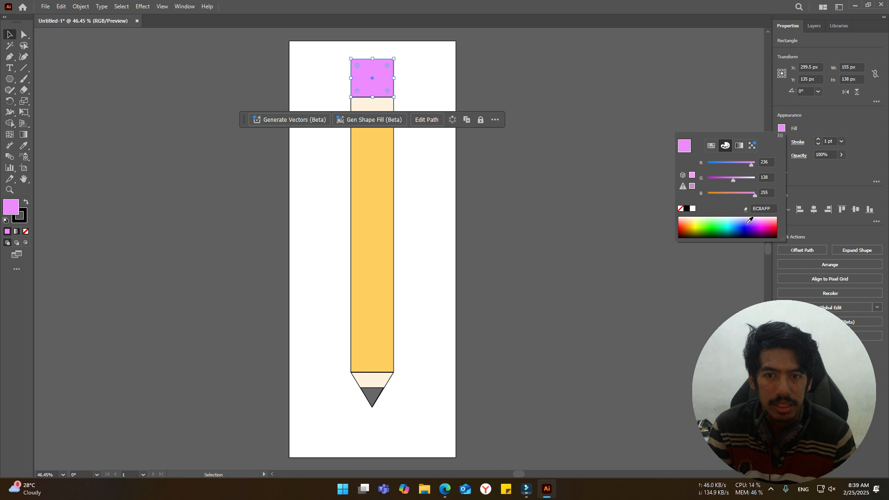
- Recolor the pencil's lead tip to dark olive and its body to a deeper orange-yellow (FFC015), leaving nothing selected
click(373, 396)
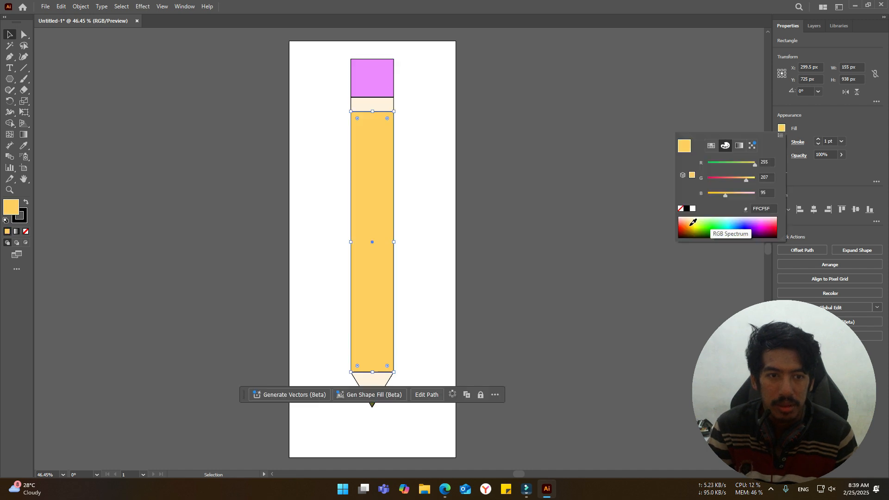
click(689, 225)
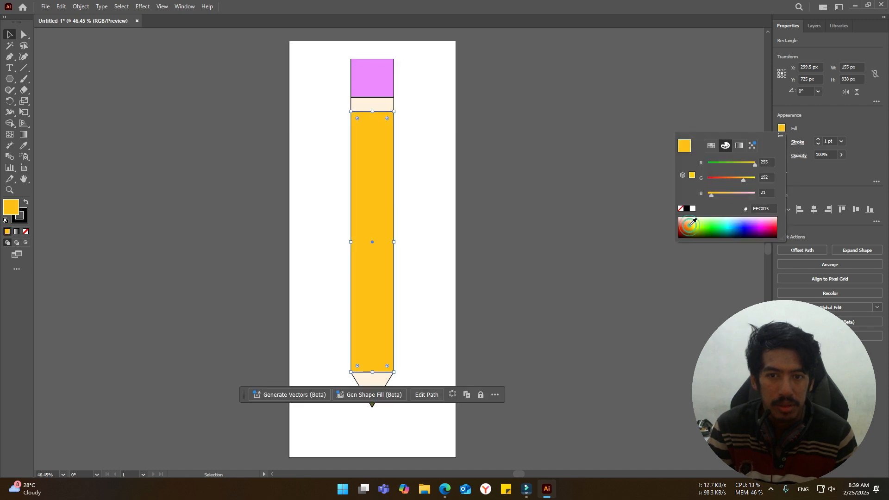
click(577, 301)
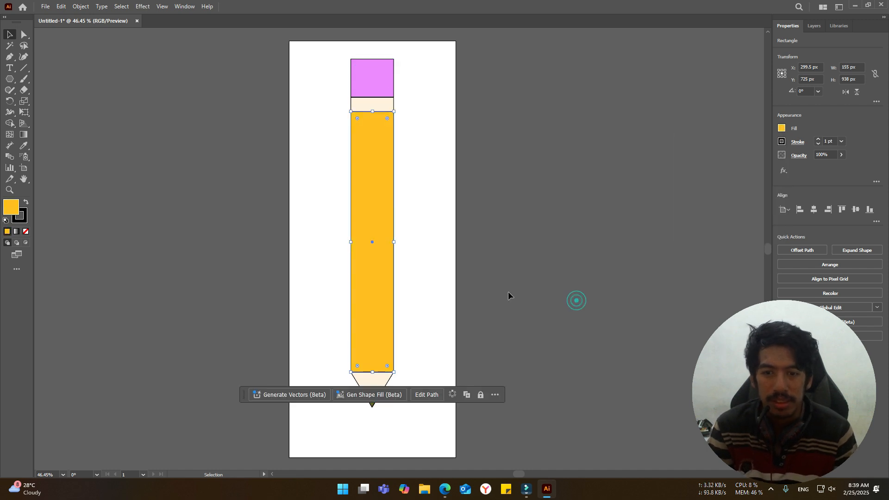
click(435, 109)
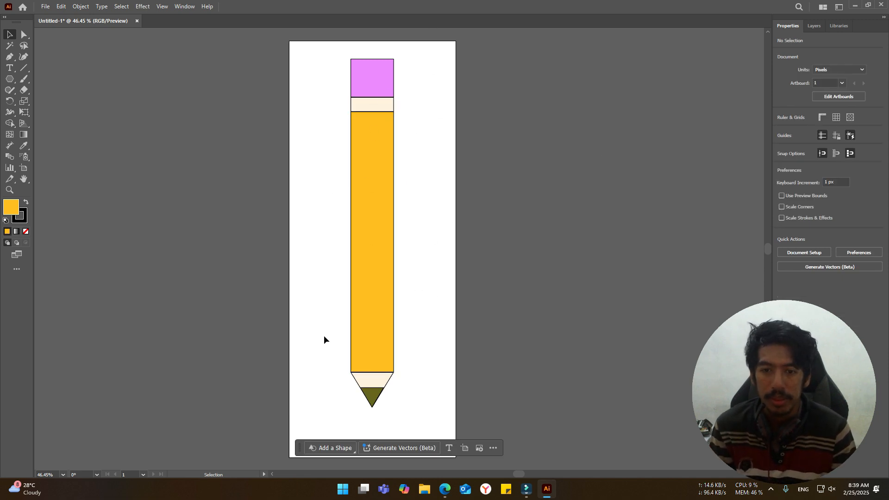
- Switch to the browser to compare the drawing with the pencil in the Adobe tutorial, and return to Illustrator
key(alt+Tab)
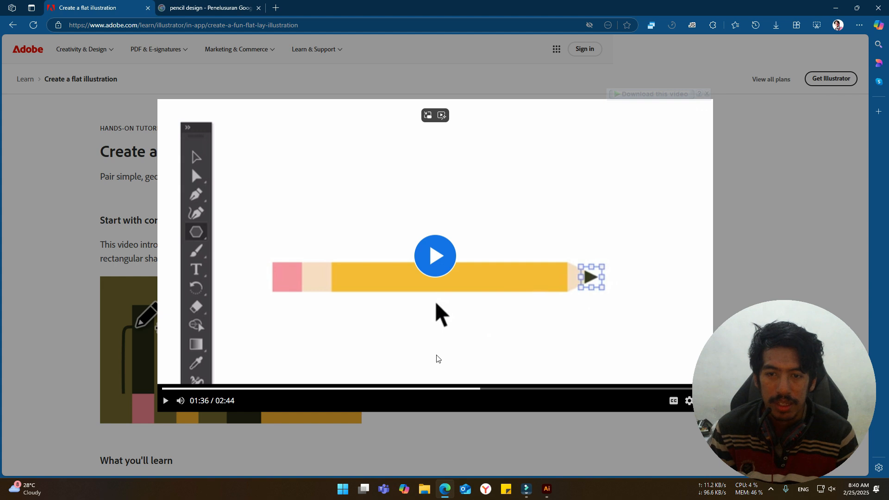
click(546, 492)
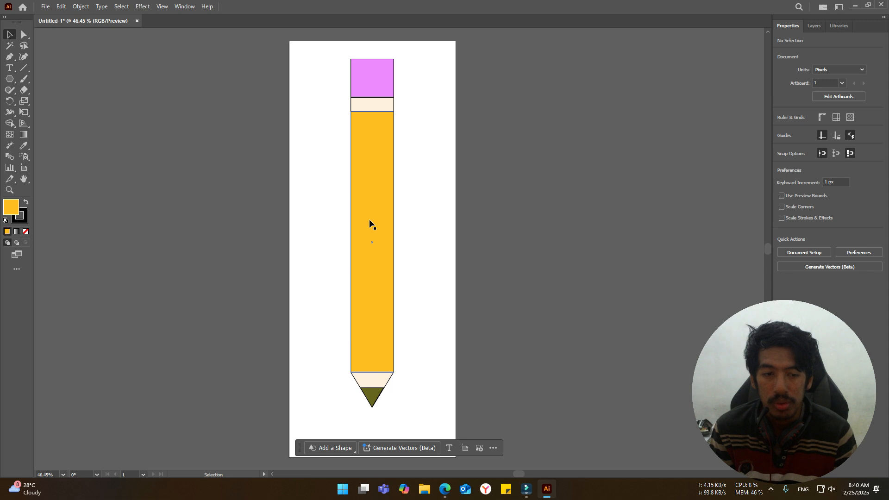
key(alt+Tab)
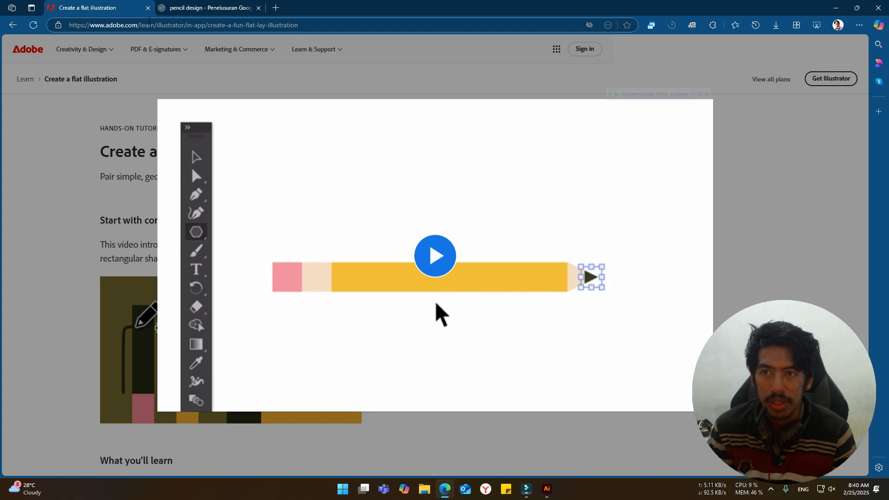
click(550, 491)
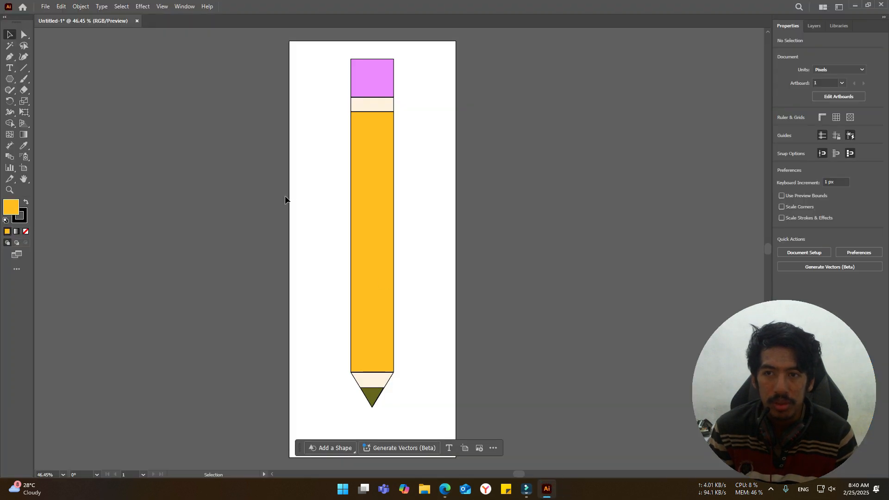
- Save the document as "Latihan 1 - Pensil.ai" in the Pictures > Design folder, keeping the Illustrator 2020 version and default save options
click(46, 7)
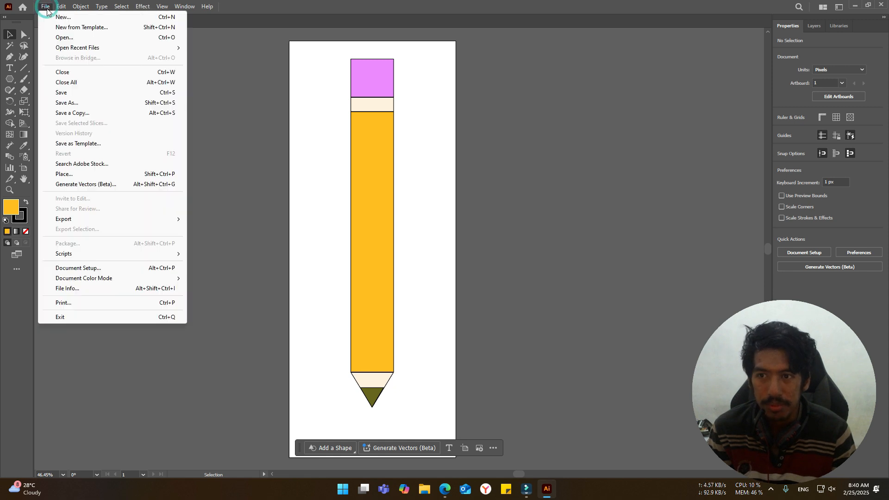
click(73, 95)
double_click(88, 183)
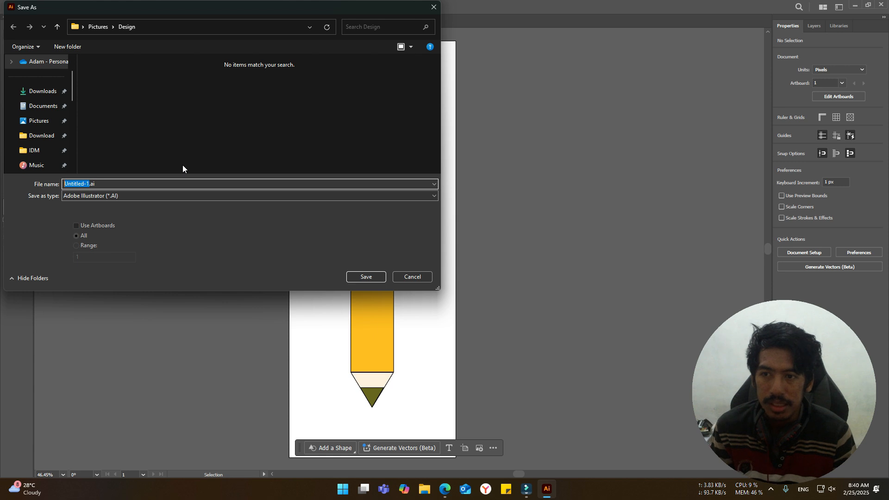
text(LatPensilihan 1-)
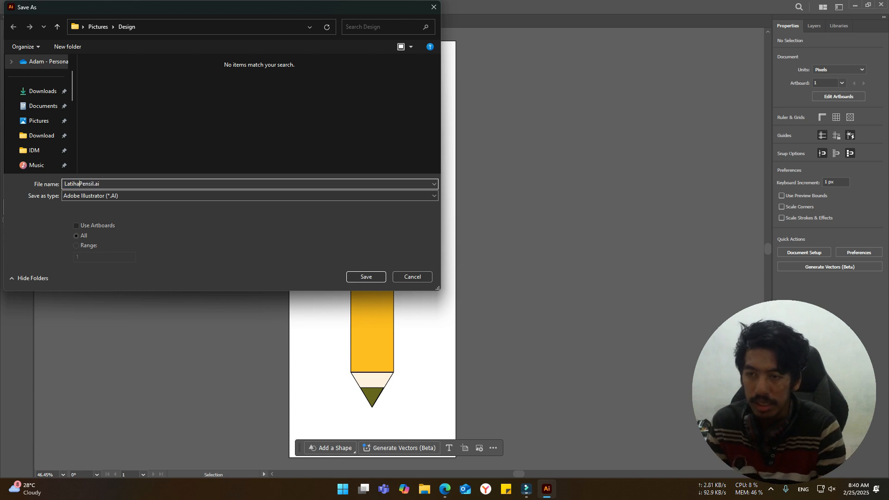
key(BackSpace)
text(-)
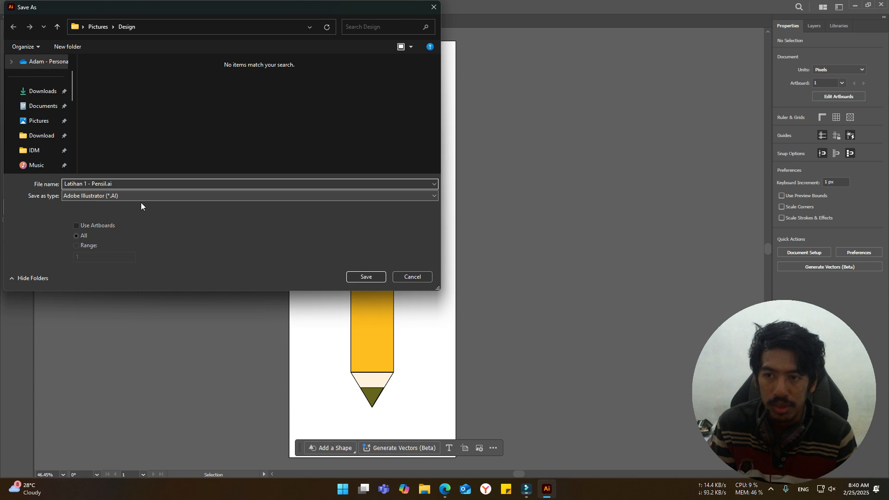
click(366, 276)
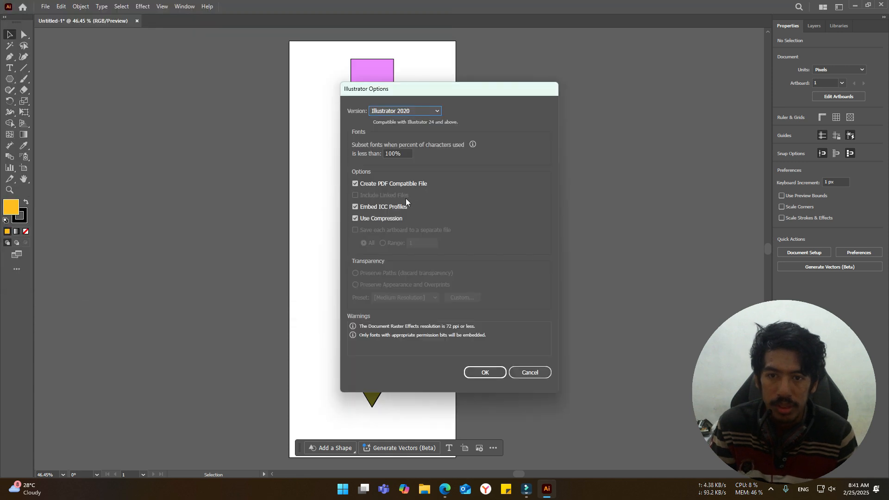
click(486, 373)
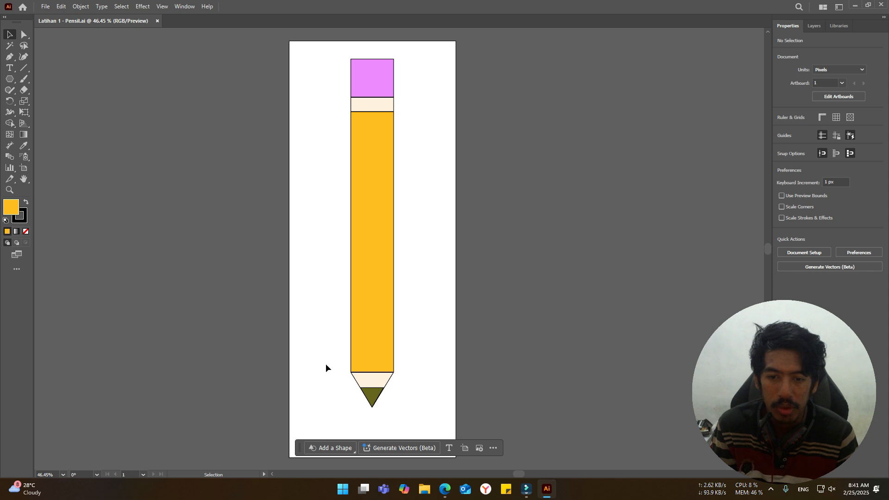
- Export the artwork to the Design folder as JPEG "Latihan 1 - Pensil.jpg" without using artboards, keeping RGB, quality 5 and 72 ppi
click(424, 489)
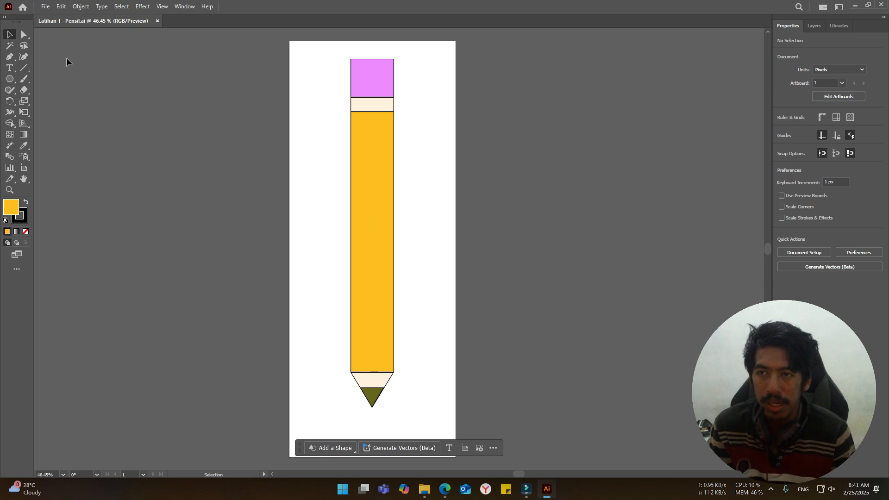
click(45, 7)
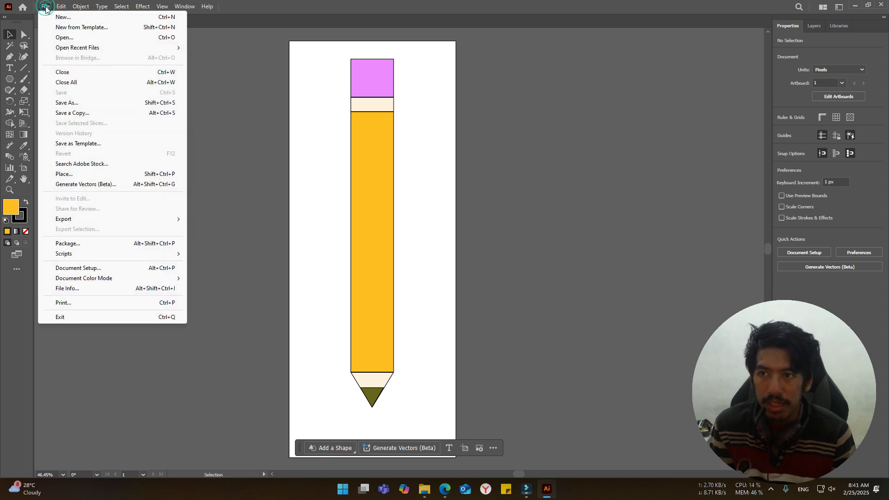
click(106, 218)
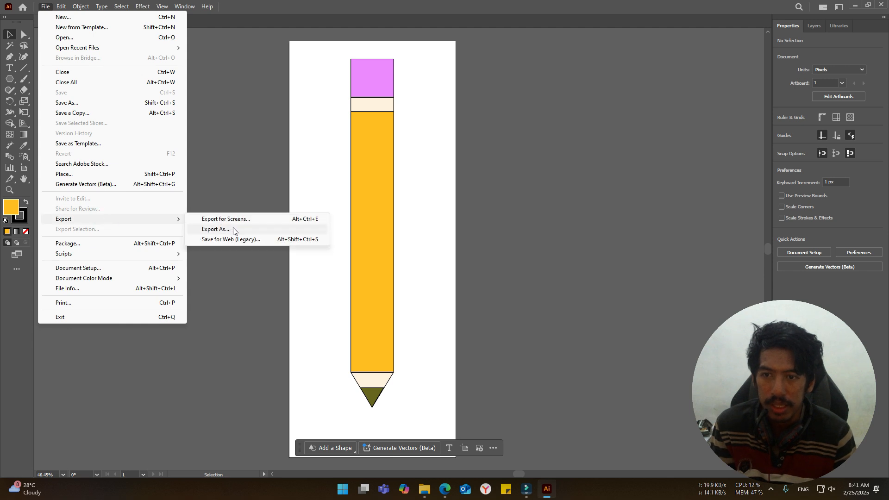
click(237, 230)
click(378, 265)
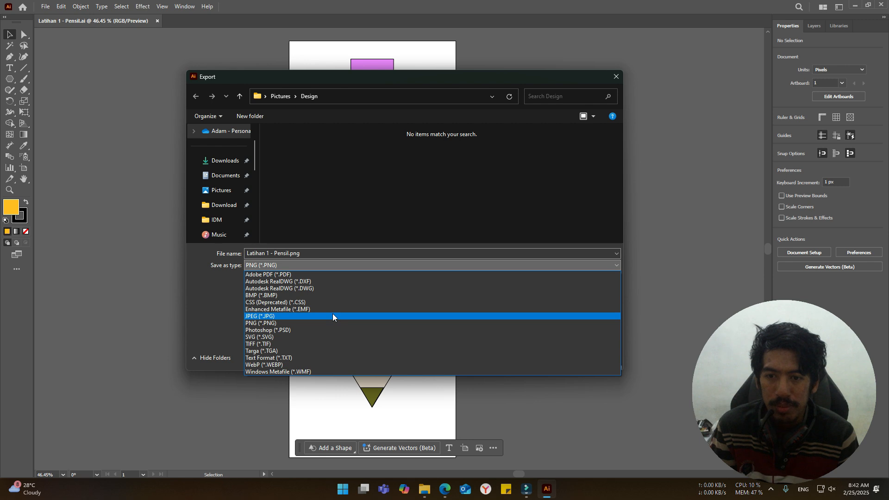
click(333, 316)
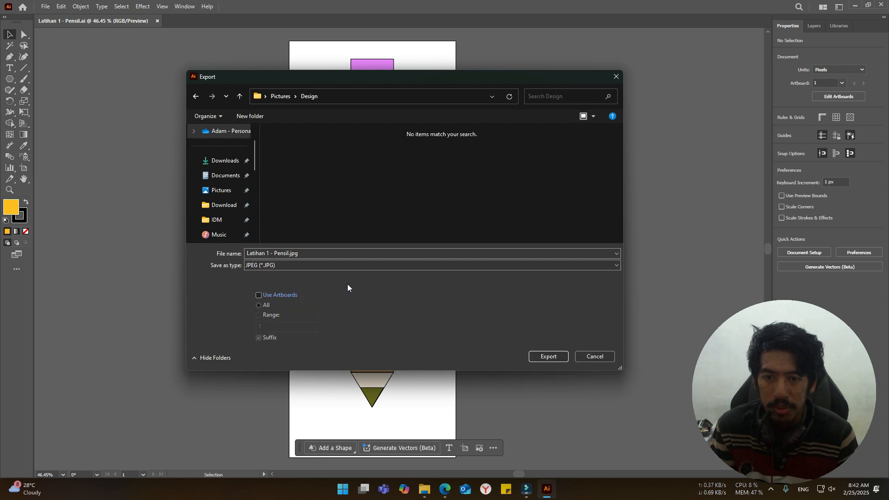
click(548, 357)
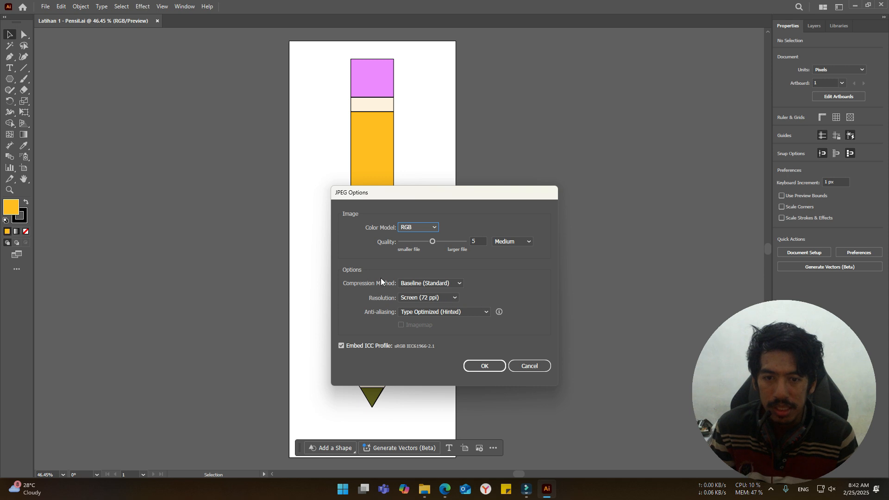
click(484, 365)
- Open "Latihan 1 - Pensil.jpg" from the Design folder in File Explorer to inspect its cropping, close it and return to Illustrator
click(428, 491)
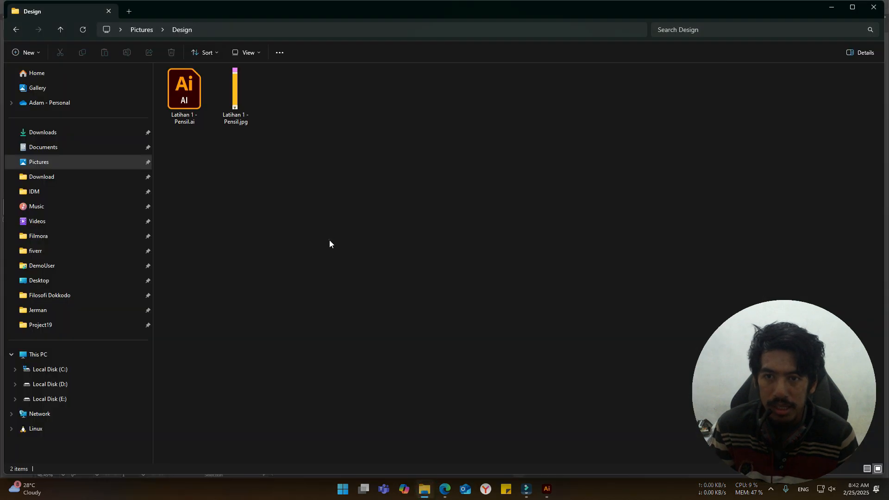
click(238, 85)
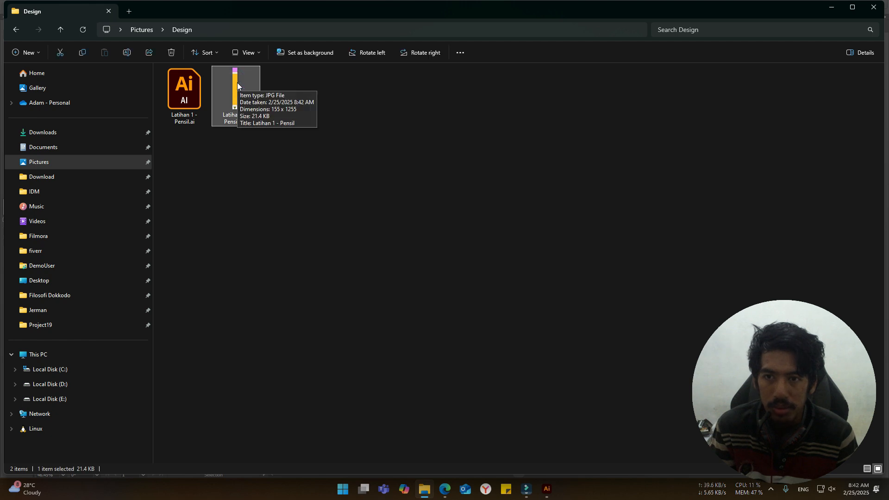
key(Return)
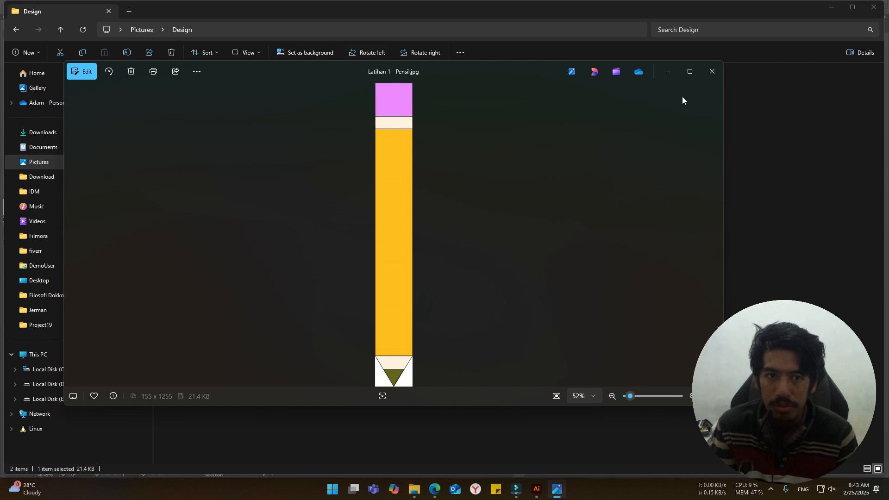
click(712, 71)
click(545, 490)
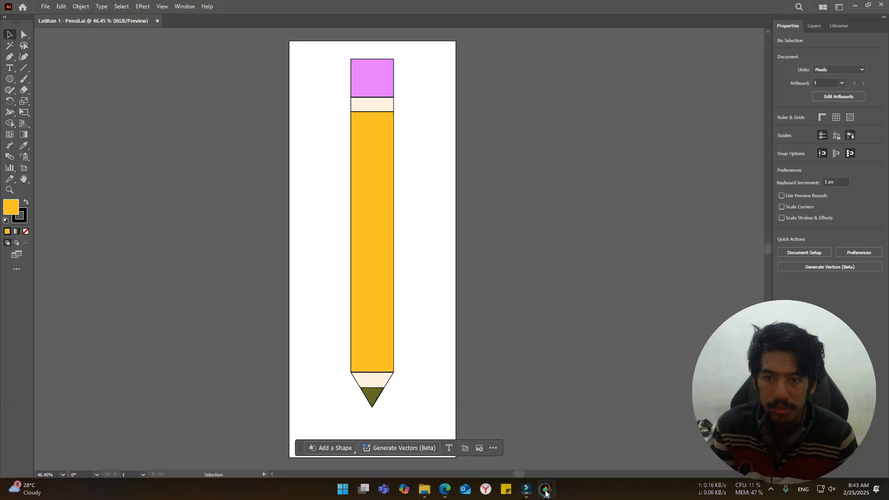
- Export the artwork again as JPEG "Latihan 1 - Pensil 2.jpg" with Use Artboards enabled for all artboards
click(46, 7)
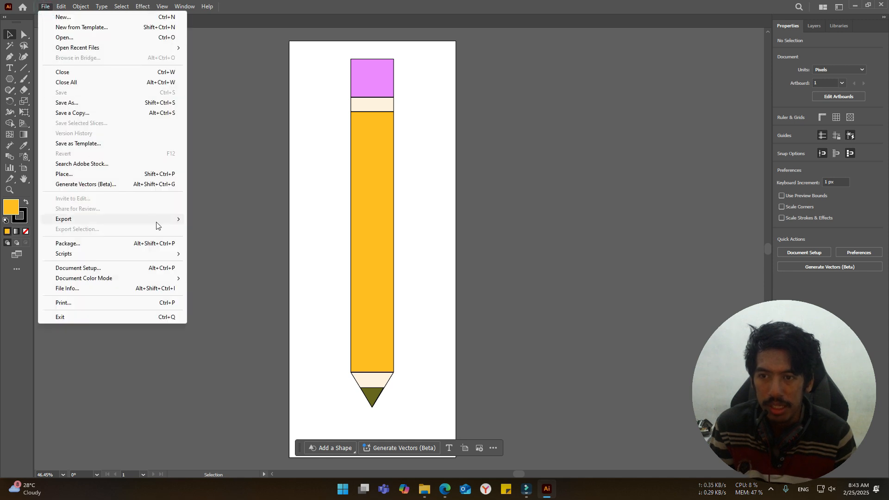
mouse_move(155, 221)
click(238, 230)
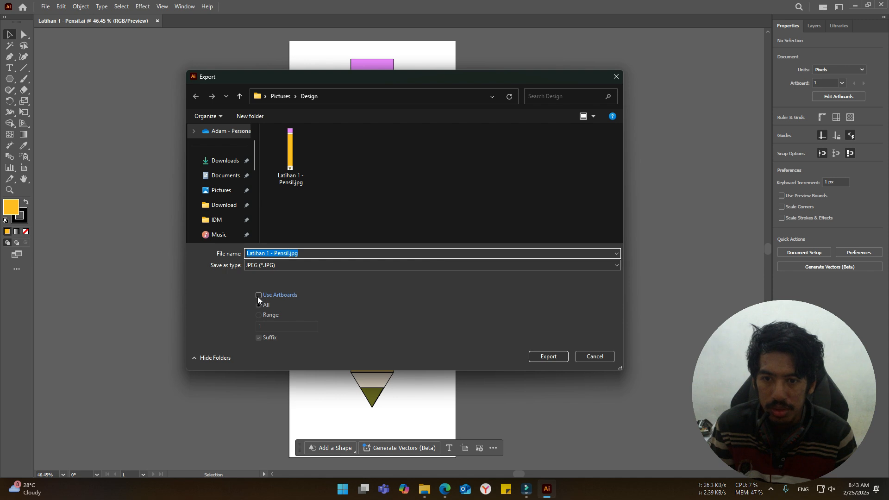
click(258, 296)
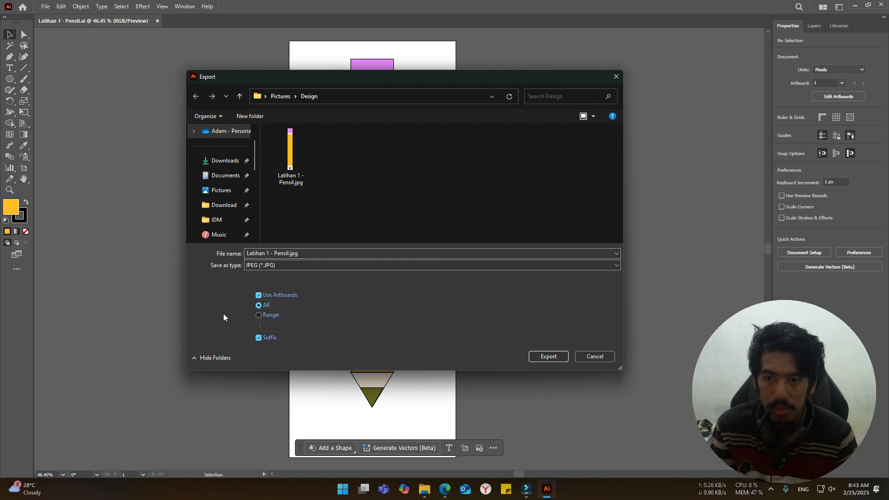
click(290, 254)
text(2)
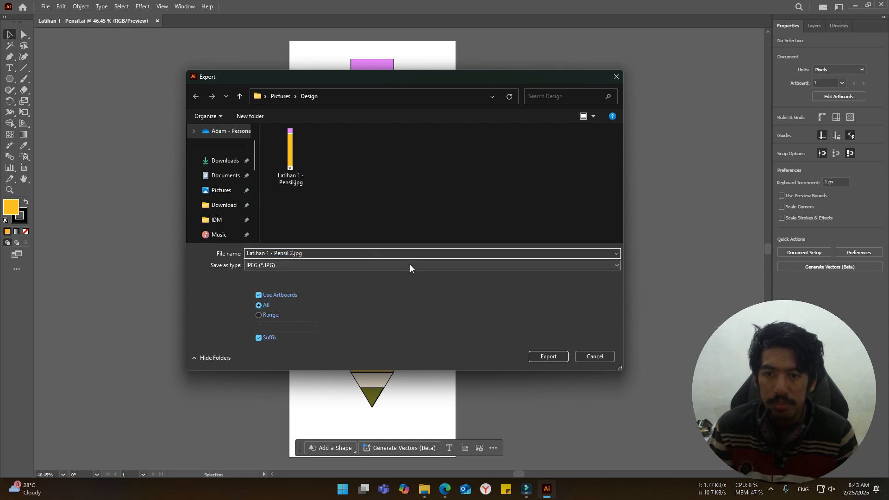
click(537, 356)
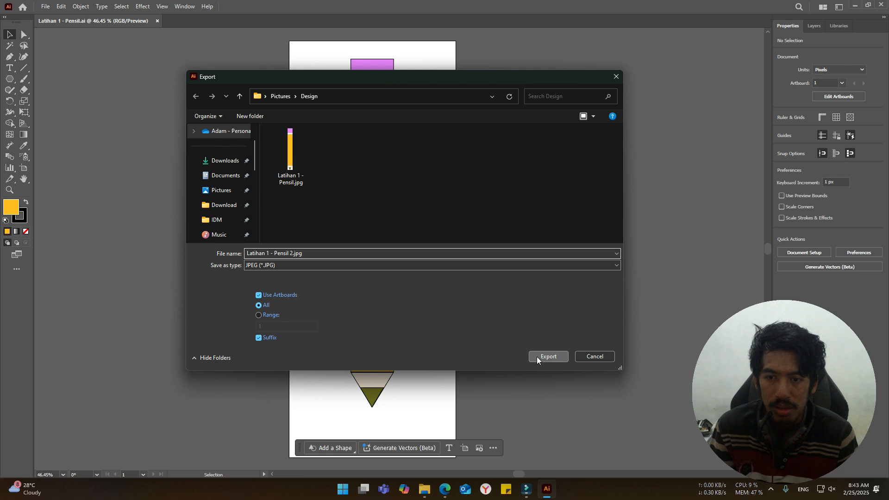
click(492, 369)
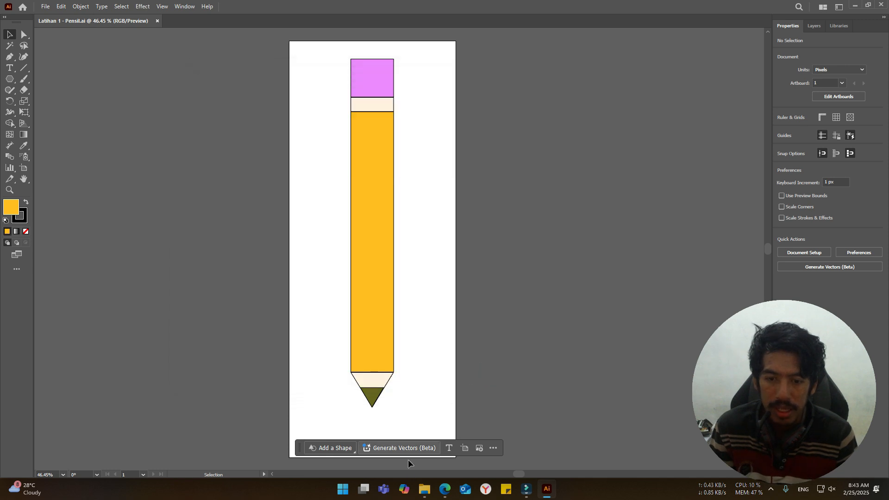
- Open "Latihan 1 - Pensil 2-01.jpg" from the Design folder and arrange its preview beside the Illustrator artboard to compare them
click(422, 487)
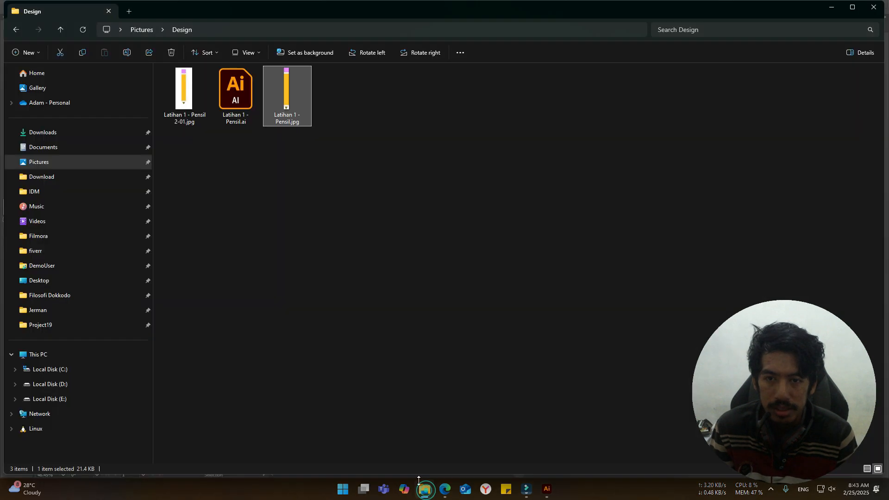
click(291, 274)
drag(363, 3, 479, 52)
drag(119, 224, 481, 224)
double_click(664, 140)
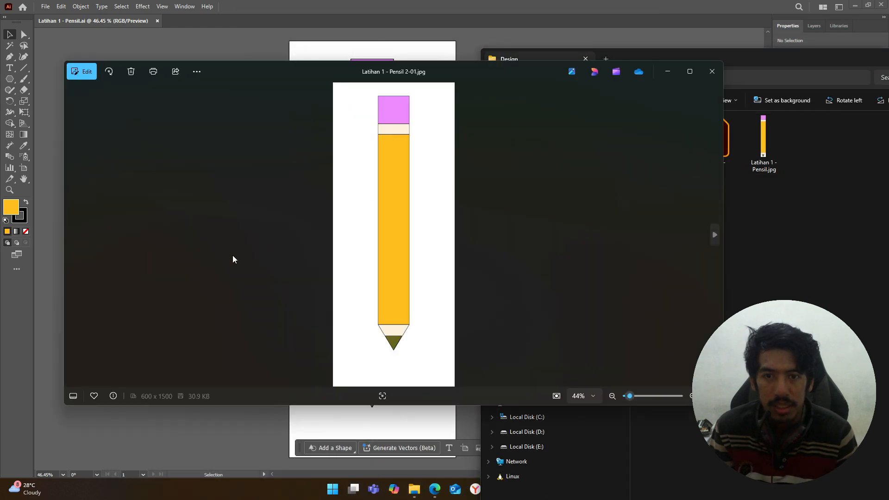
drag(62, 236, 443, 241)
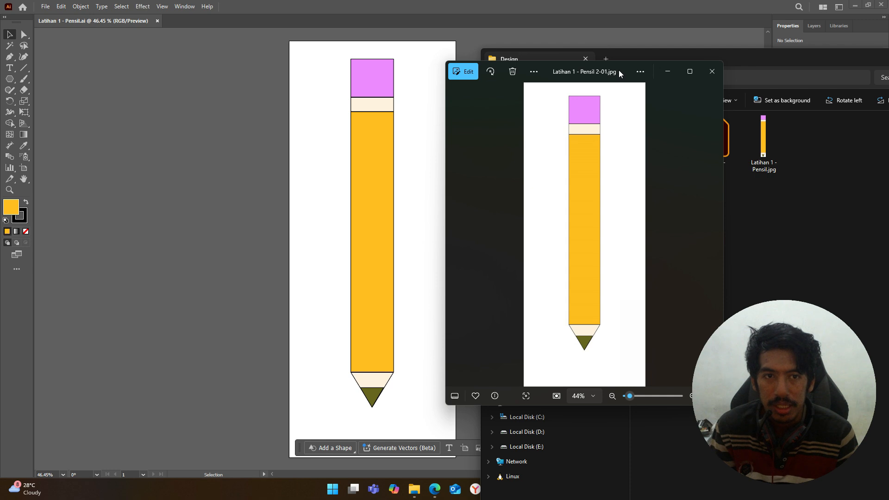
drag(619, 70, 242, 84)
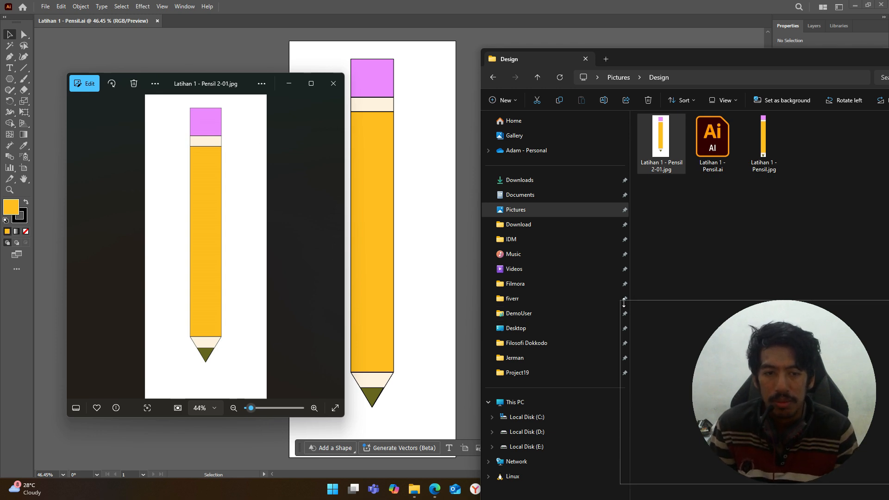
drag(618, 298, 380, 164)
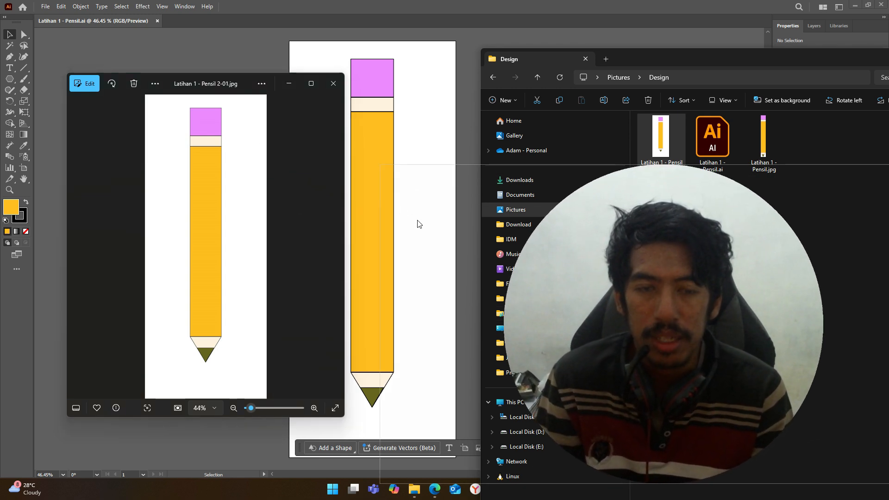
drag(427, 227, 465, 243)
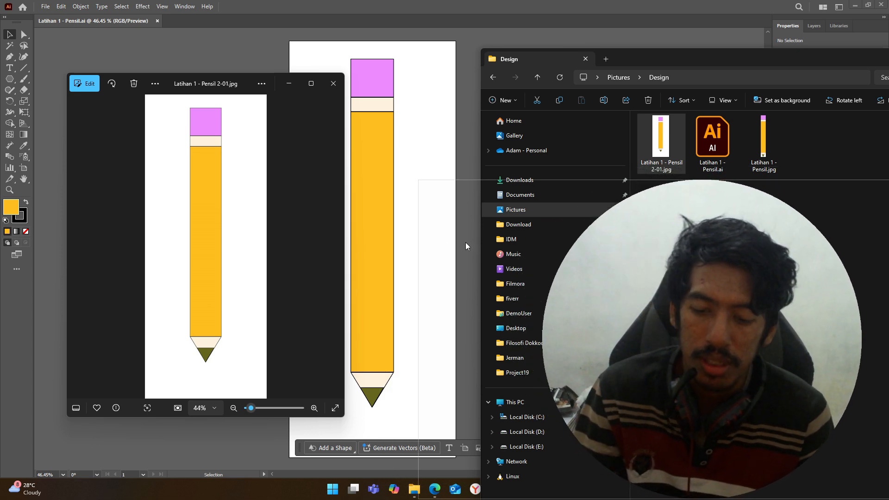